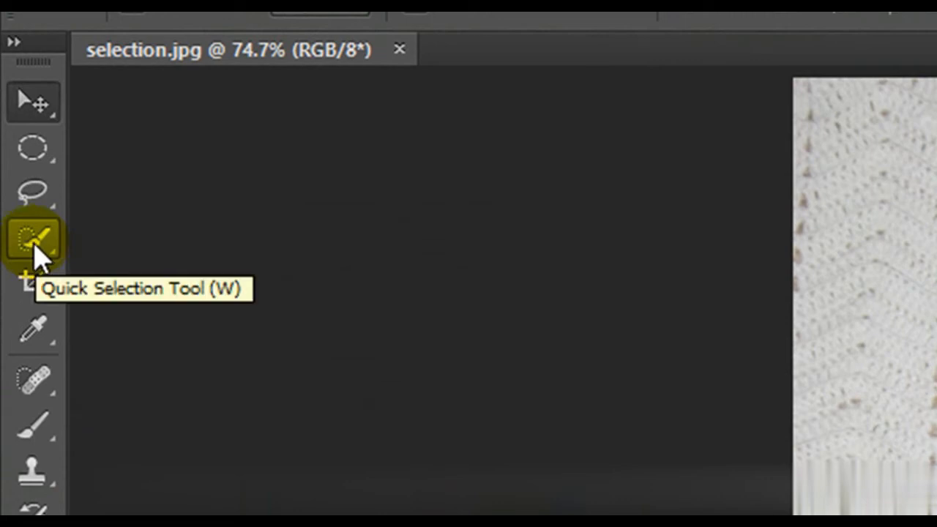
Try selecting the three green balls with the Magic Wand in add-to-selection mode, and deselect everything
mouse_move(36, 253)
left_mouse_down()
mouse_move(115, 261)
mouse_move(147, 282)
left_mouse_up()
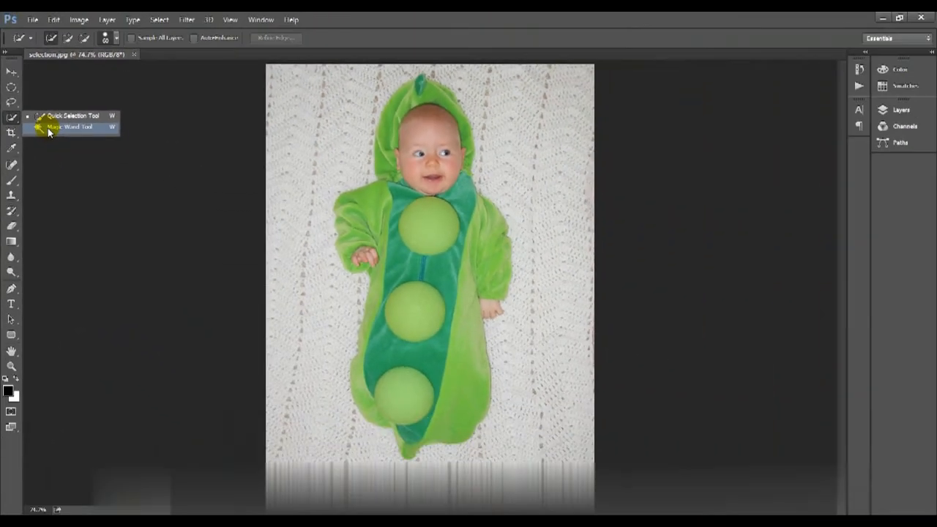
left_click(49, 129)
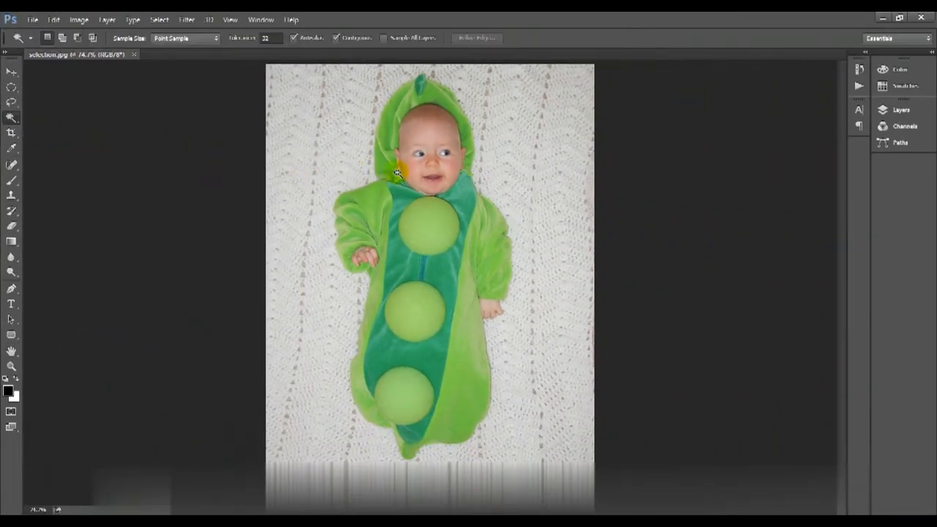
left_click(436, 229)
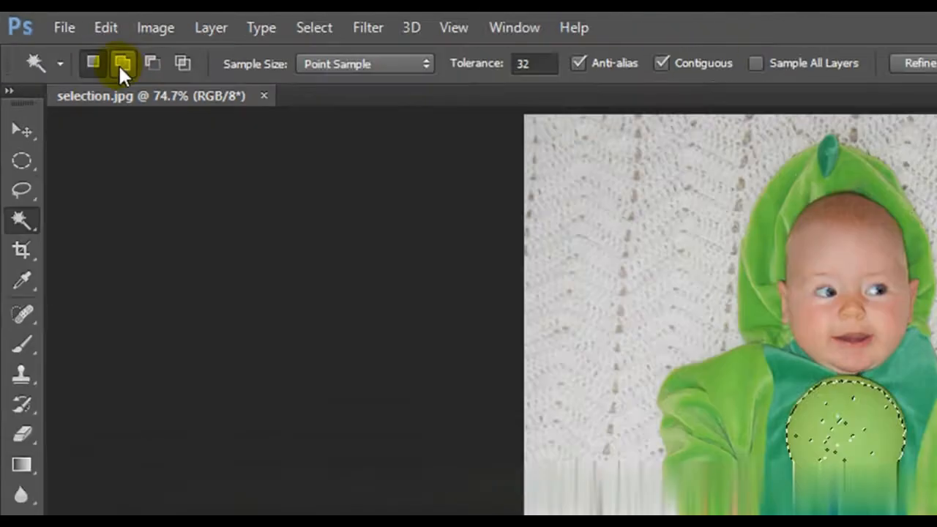
left_click(122, 66)
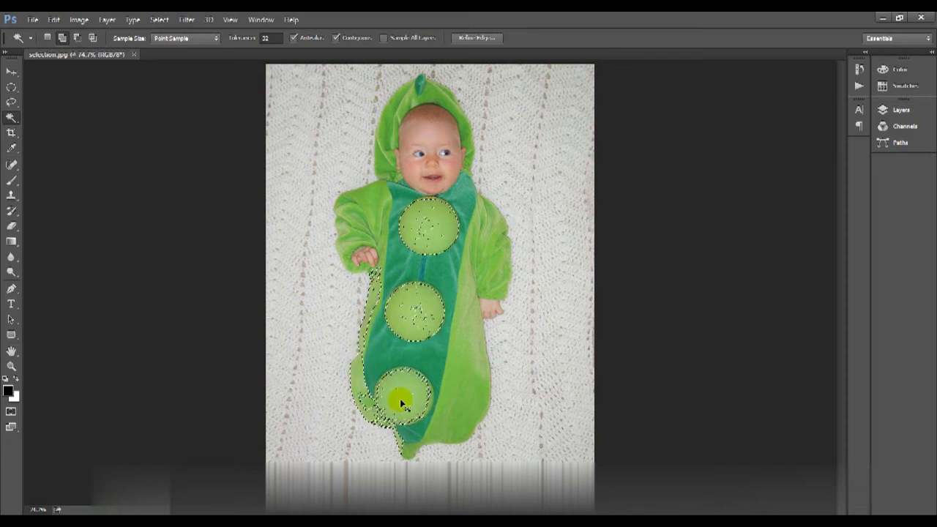
key("ctrl+d")
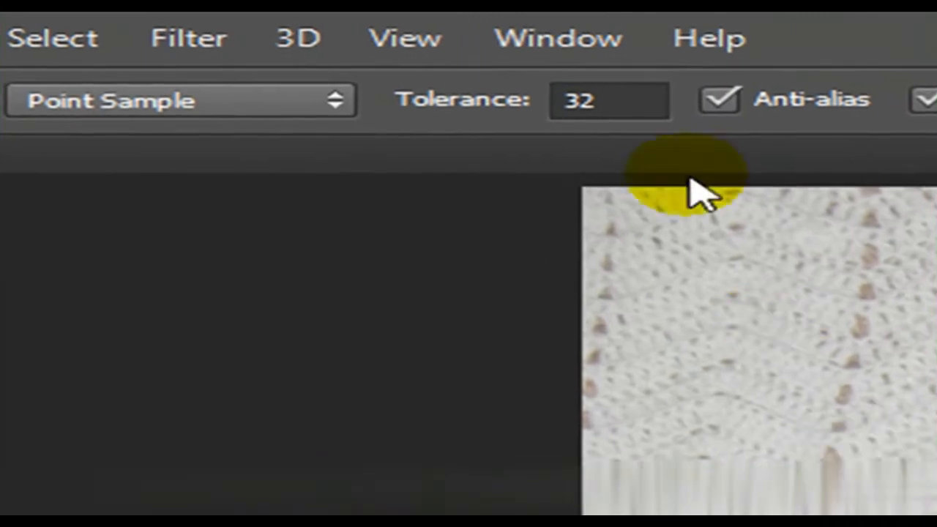
Try Magic Wand selections of the white blanket background with a tolerance of 10 and with a tolerance of 70
left_click(630, 106)
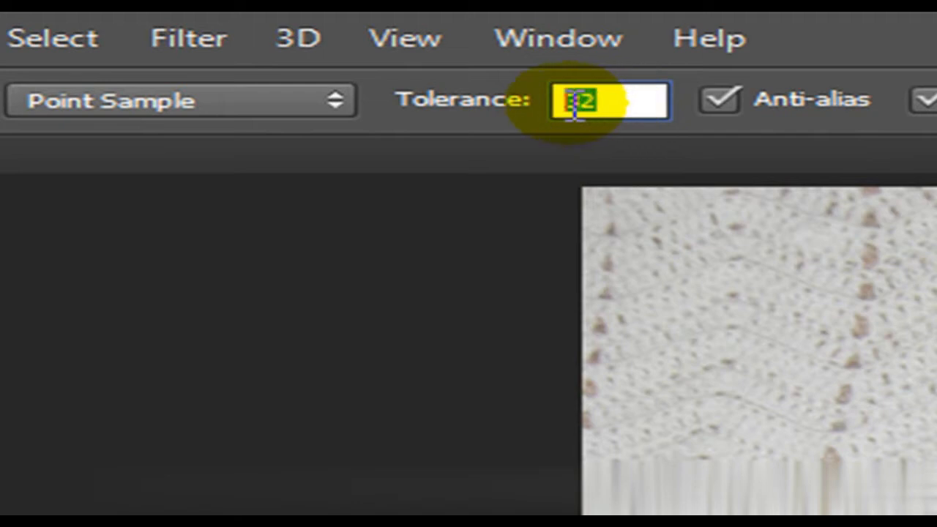
type("10")
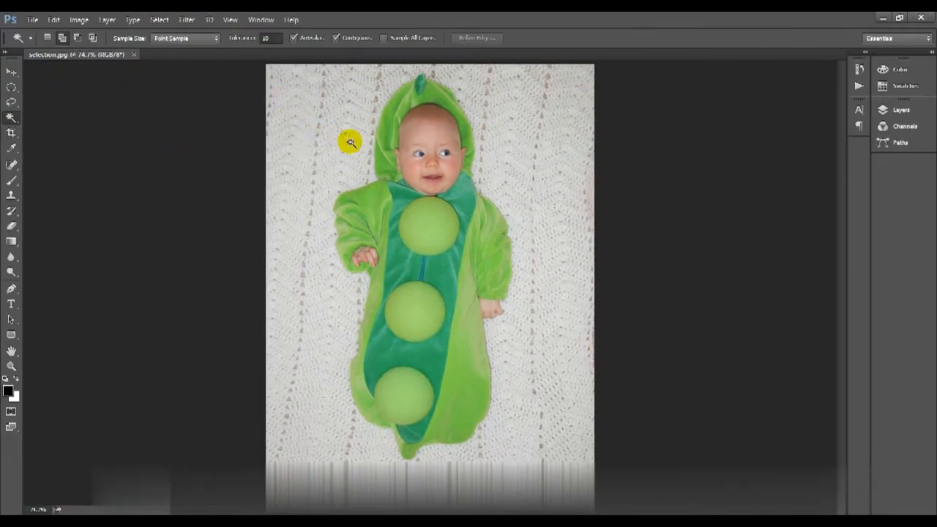
left_click(295, 112)
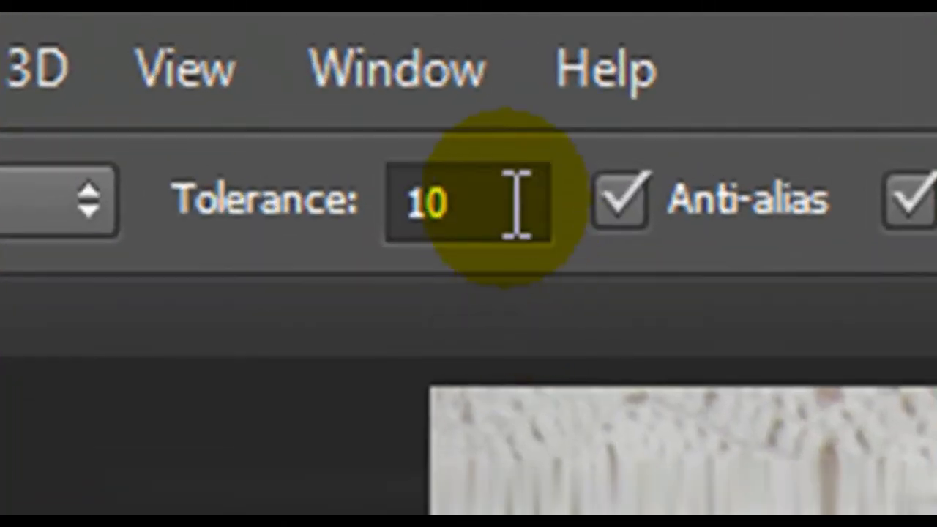
left_click(397, 118)
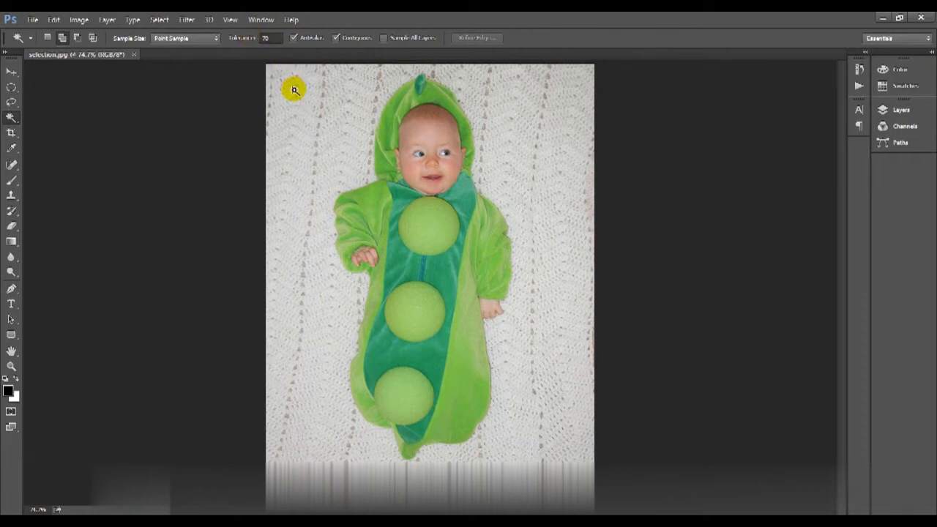
left_click(294, 89)
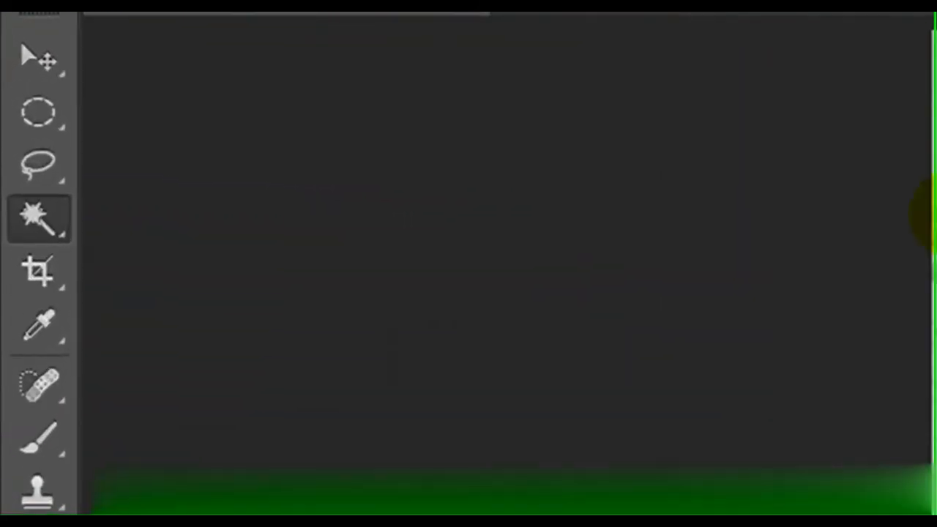
Select the three green balls with the Quick Selection tool, subtracting the spill-over beside the lowest ball
right_click(50, 238)
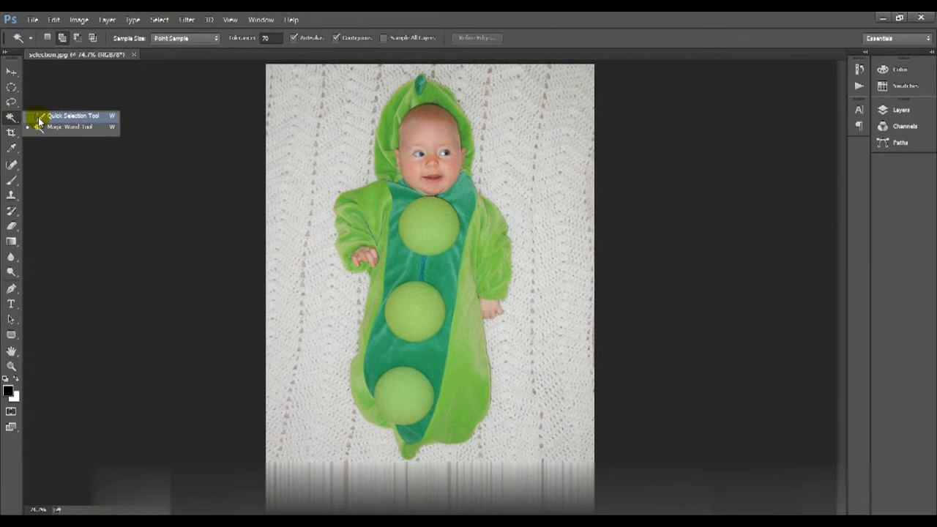
left_click(96, 132)
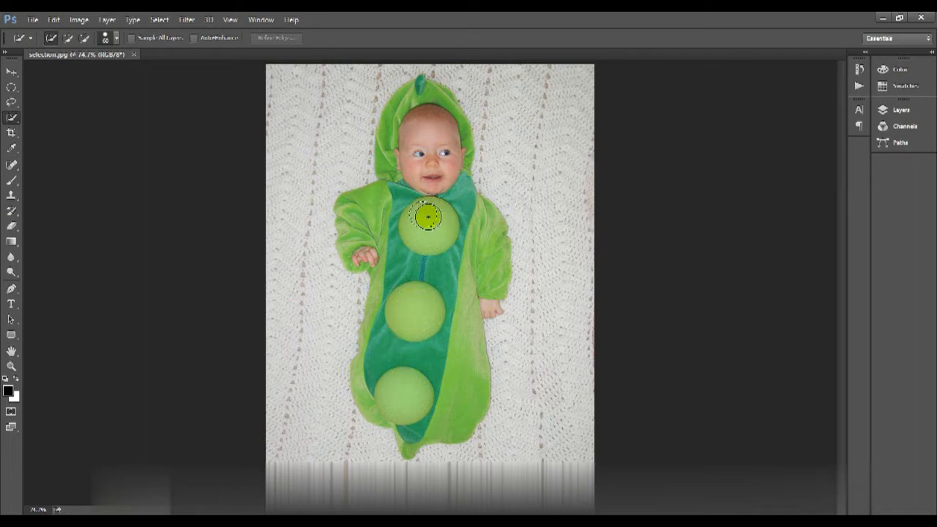
left_click_drag(429, 224, 436, 234)
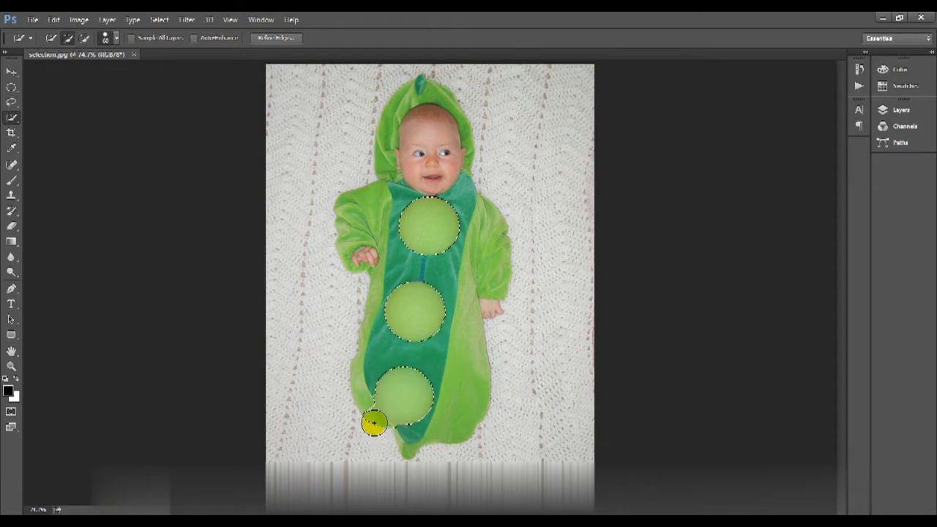
key("alt")
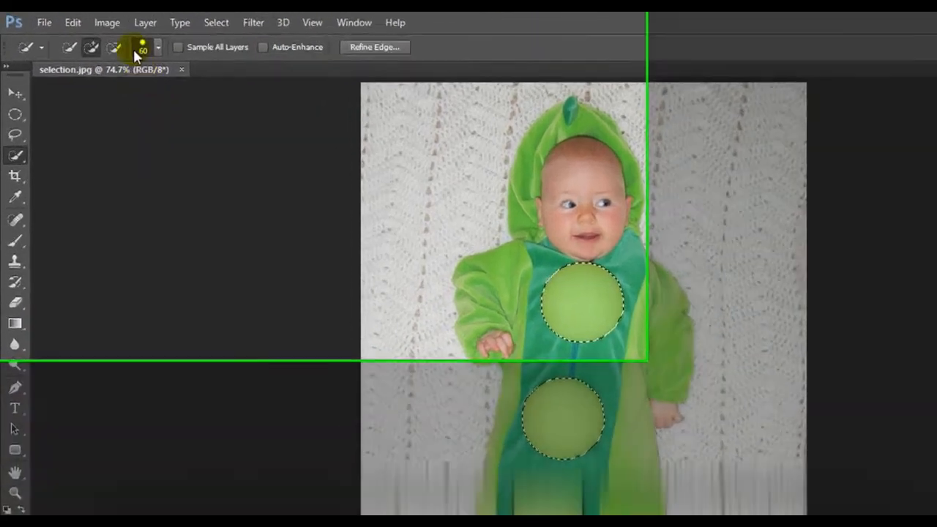
Recolor the selected balls orange using Color Balance midtones with Cyan-Red +100 and Magenta-Green -77, and deselect them
left_click(78, 20)
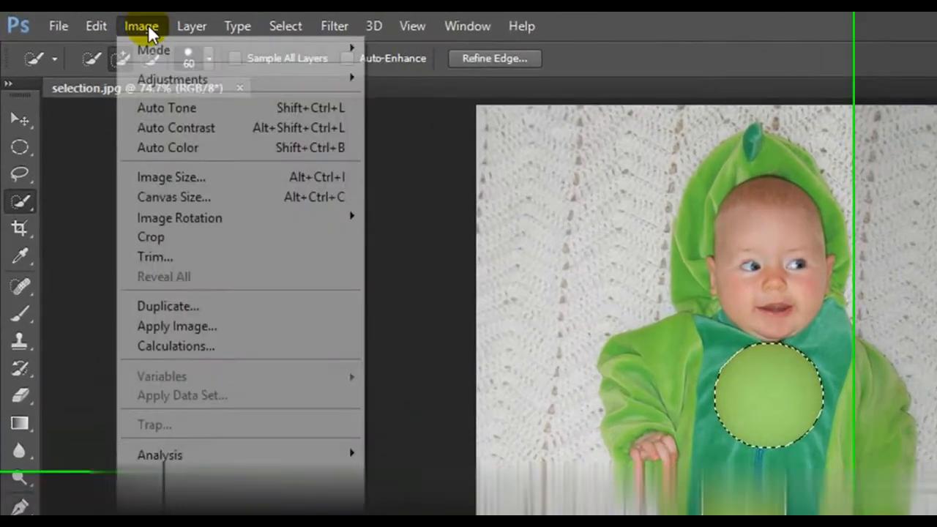
mouse_move(334, 86)
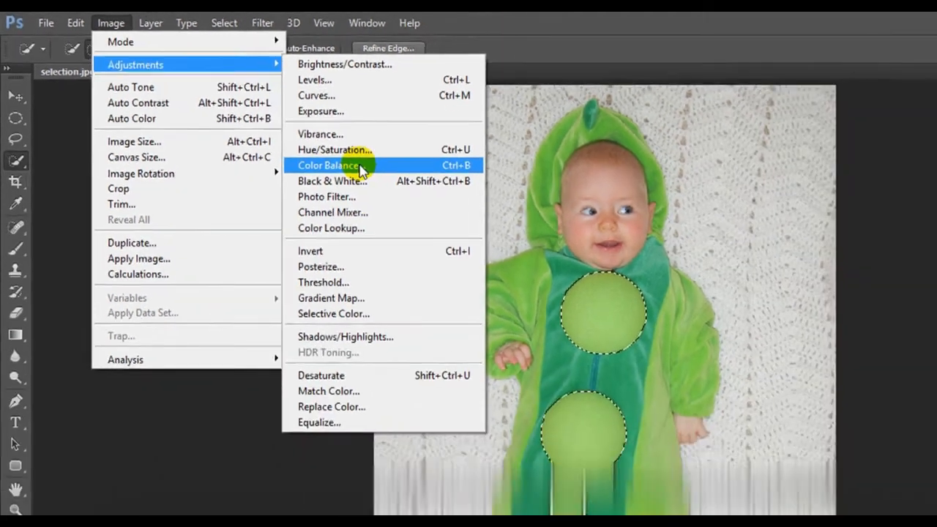
left_click(473, 212)
left_click_drag(464, 129, 669, 60)
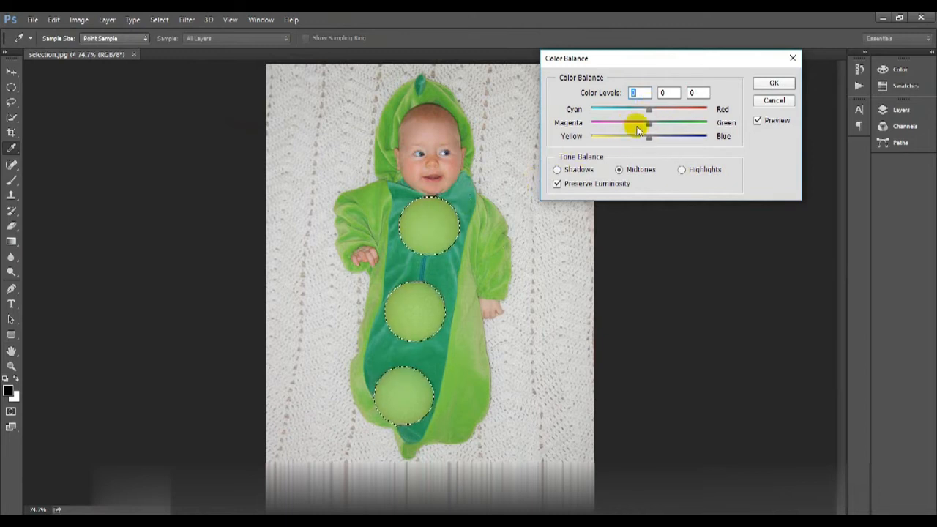
left_click_drag(650, 114, 711, 109)
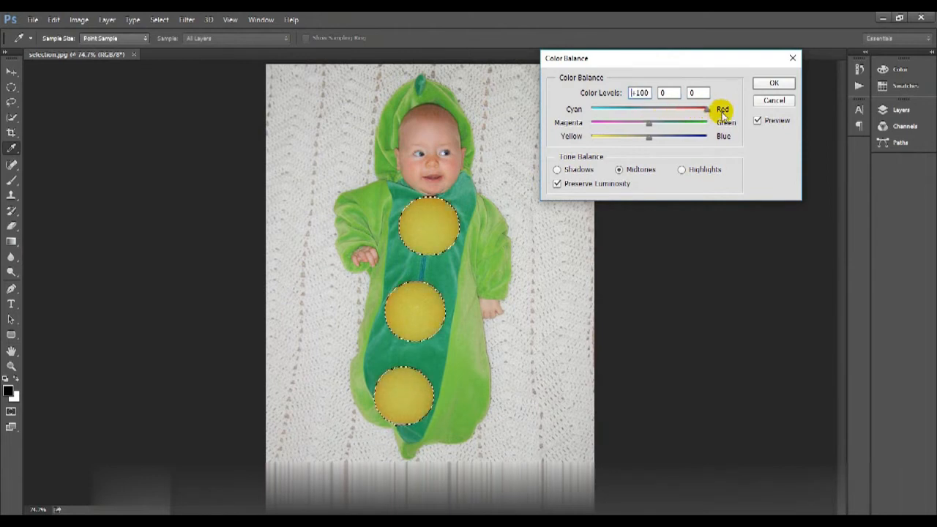
left_click_drag(644, 122, 607, 131)
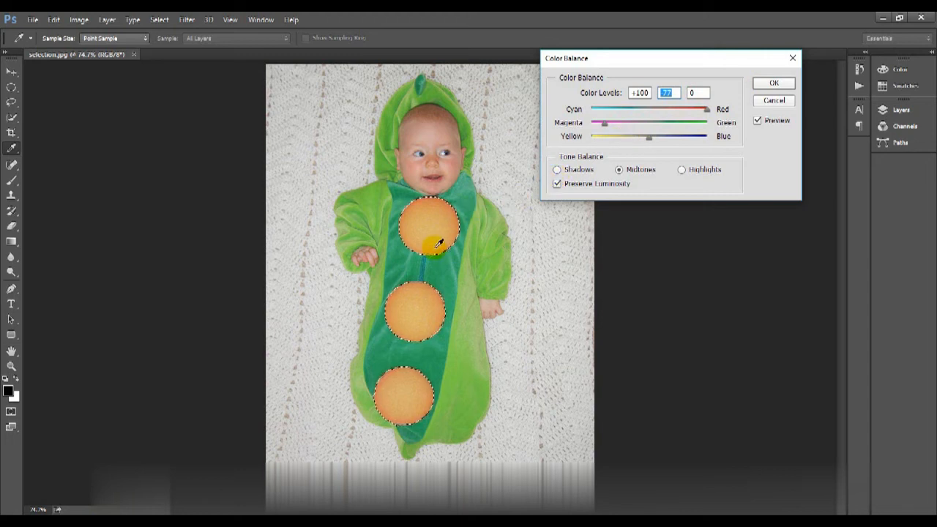
left_click(775, 82)
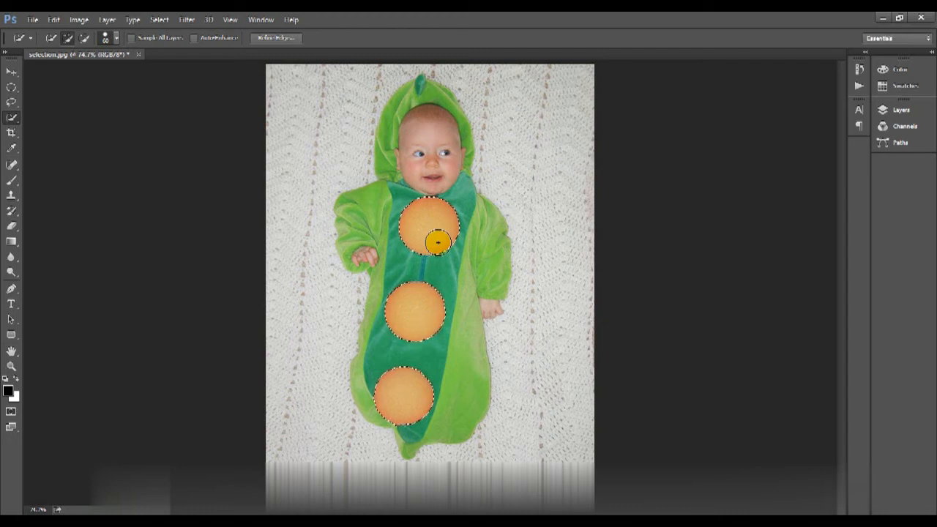
key("ctrl+d")
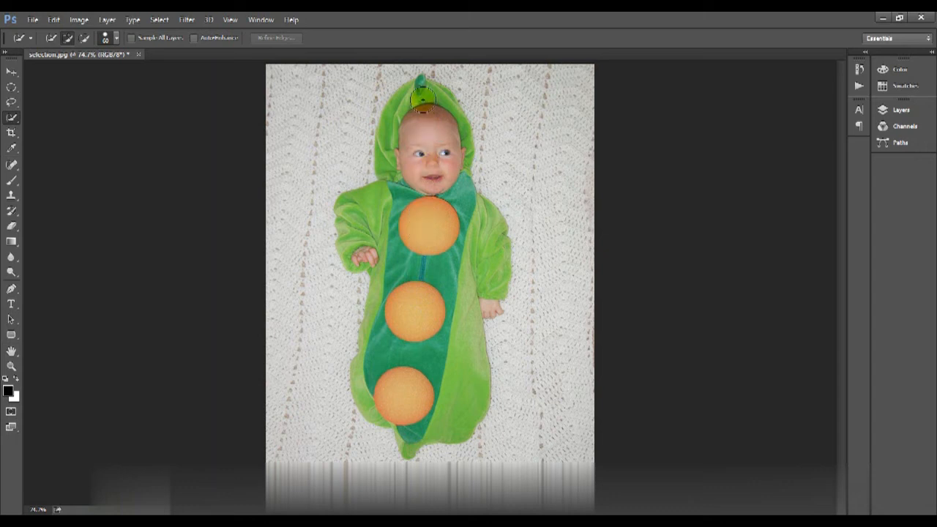
Select the baby together with the whole green costume using the Quick Selection tool
mouse_move(423, 98)
left_mouse_down()
mouse_move(410, 137)
mouse_move(423, 183)
mouse_move(414, 232)
mouse_move(424, 389)
mouse_move(445, 389)
mouse_move(437, 344)
left_mouse_up()
left_click_drag(384, 212, 368, 222)
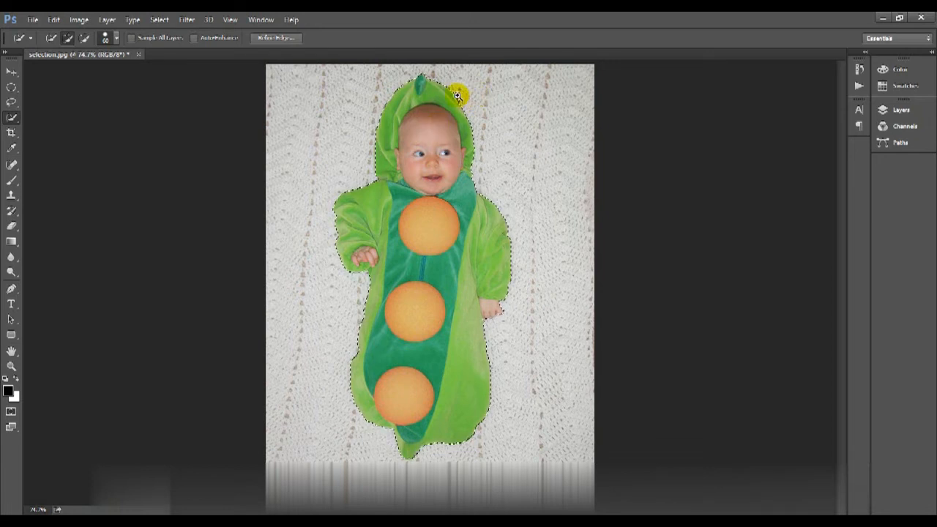
Examine the selection edge around the green hood up close for stray background areas
left_click(457, 96, "ctrl")
left_click(465, 96, "ctrl")
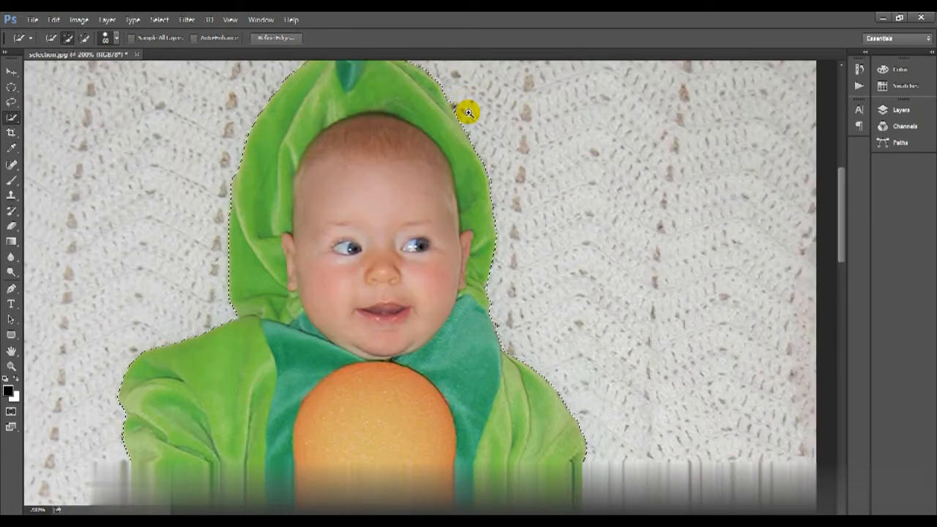
left_click(460, 103, "ctrl")
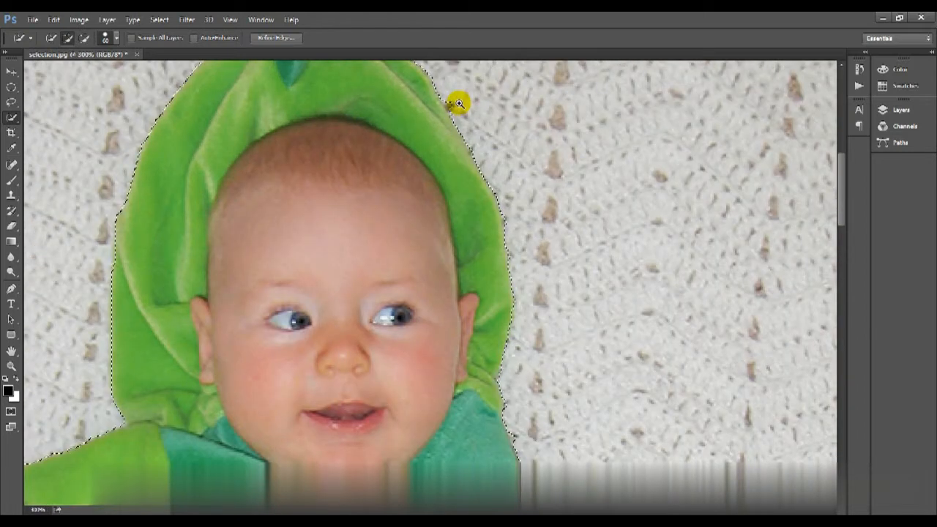
left_click_drag(464, 96, 455, 132)
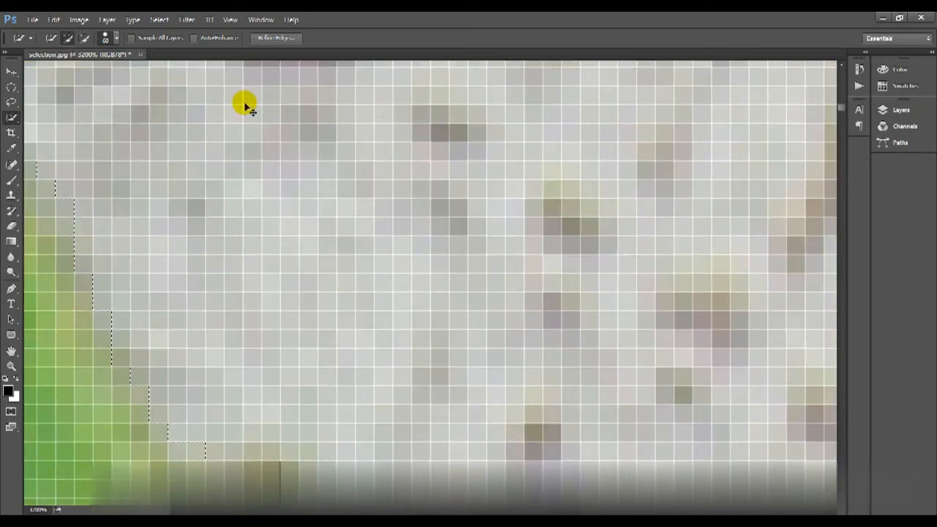
left_click(320, 126, "alt")
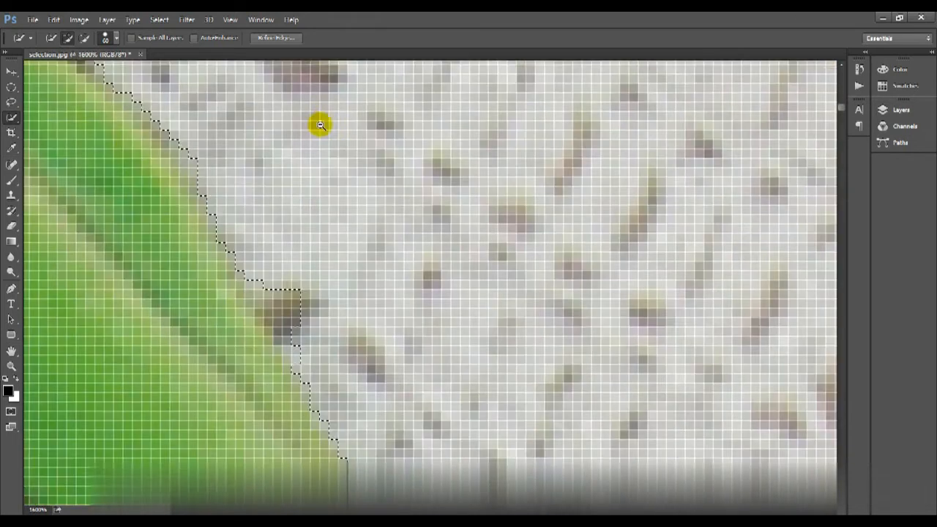
left_click(321, 126, "alt")
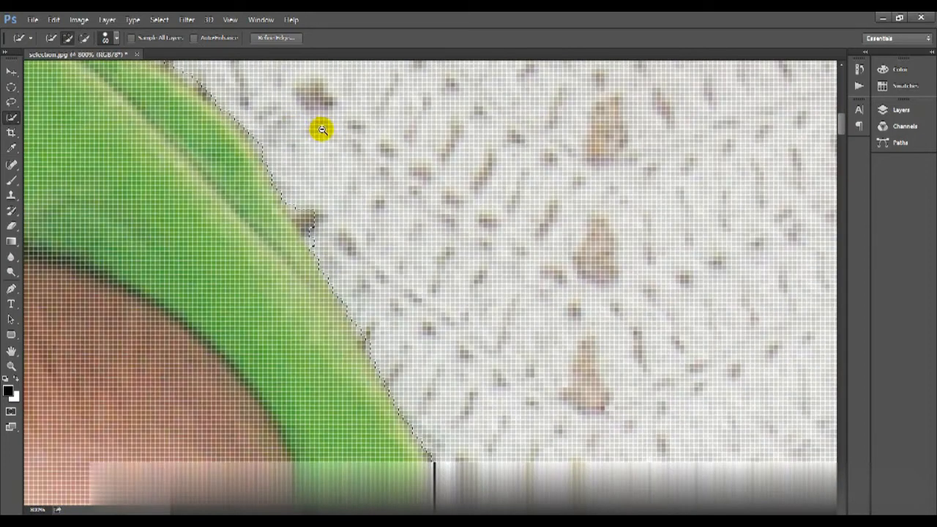
left_click(326, 118, "alt")
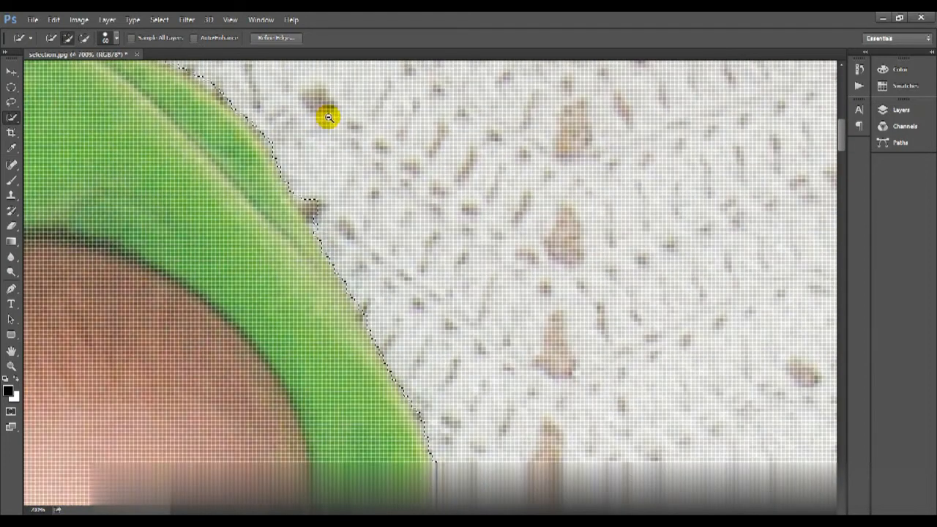
left_click(264, 125, "alt")
left_click(307, 144, "alt")
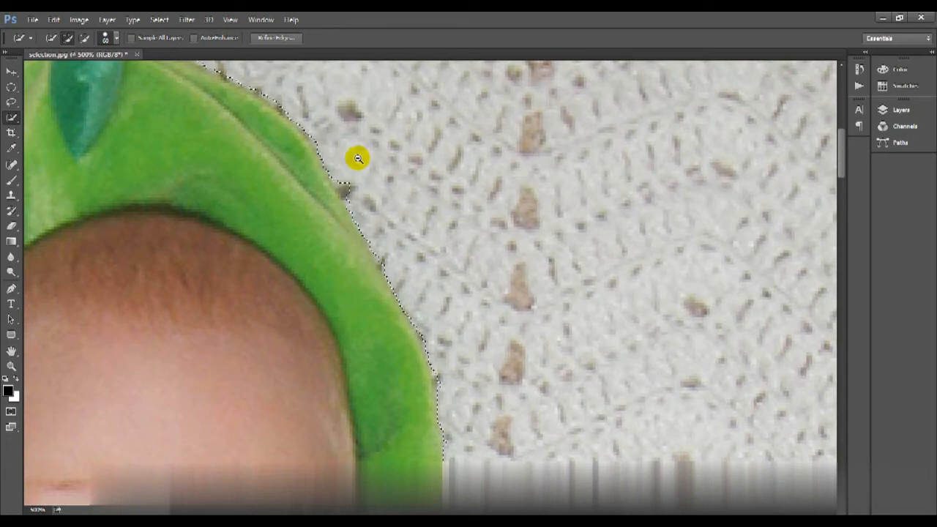
left_click(358, 159, "alt")
left_click(342, 159, "alt")
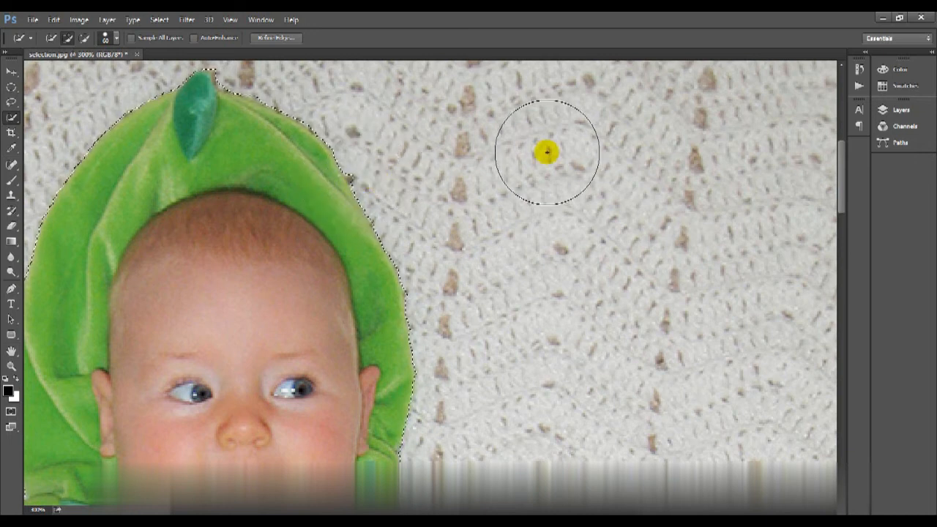
Reduce the Quick Selection brush size to 8 for fine corrections along the selection edge
left_click(136, 38)
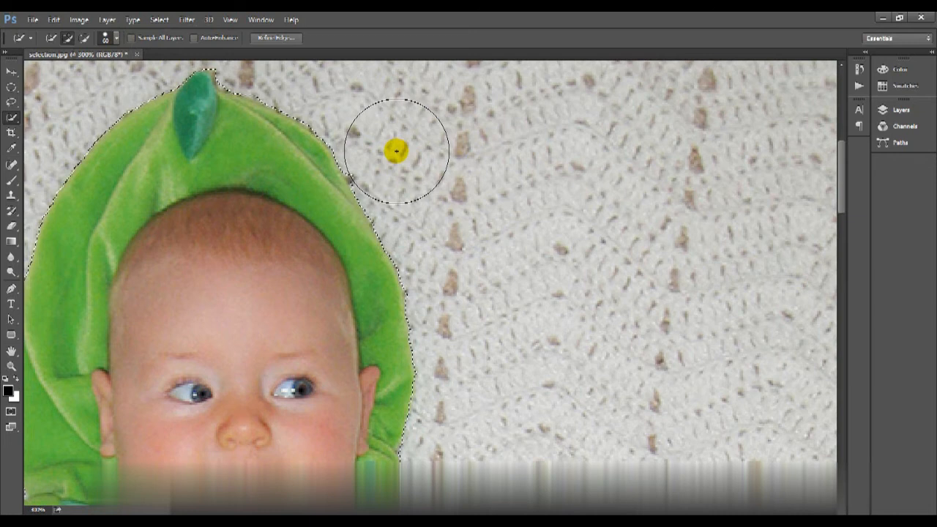
key("bracketleft")
key("bracketleft")
key("bracketleft")
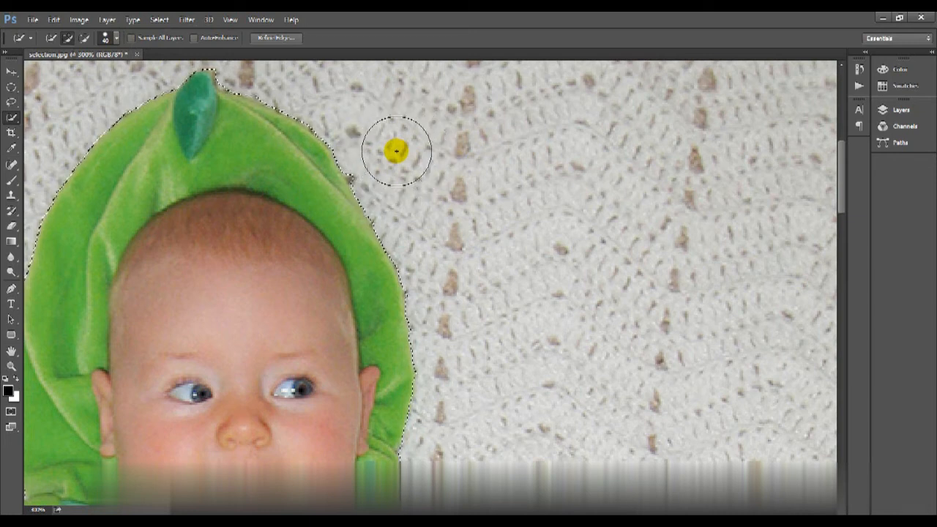
key("bracketleft")
key("bracketleft")
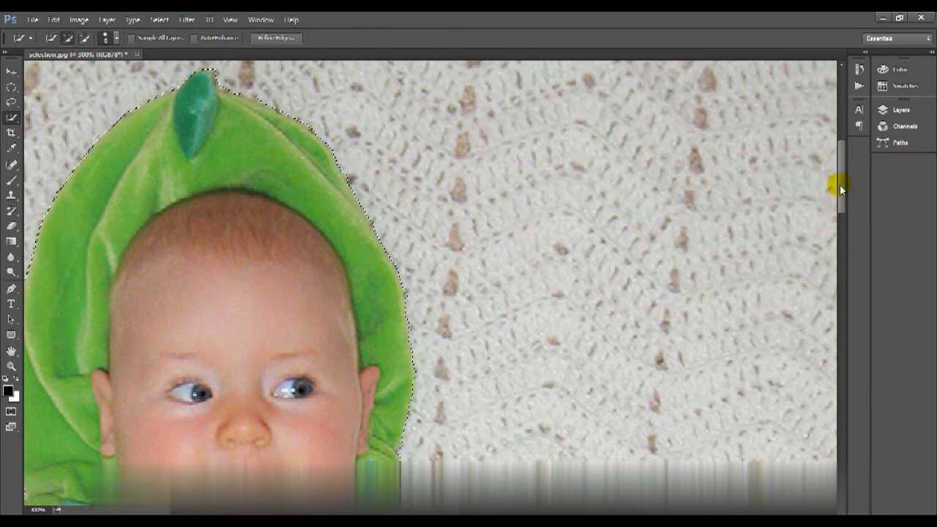
Examine the selection edge from the hood down past the sleeve and hand to the costume's lower end for stray areas
scroll(840, 200, "down", 3)
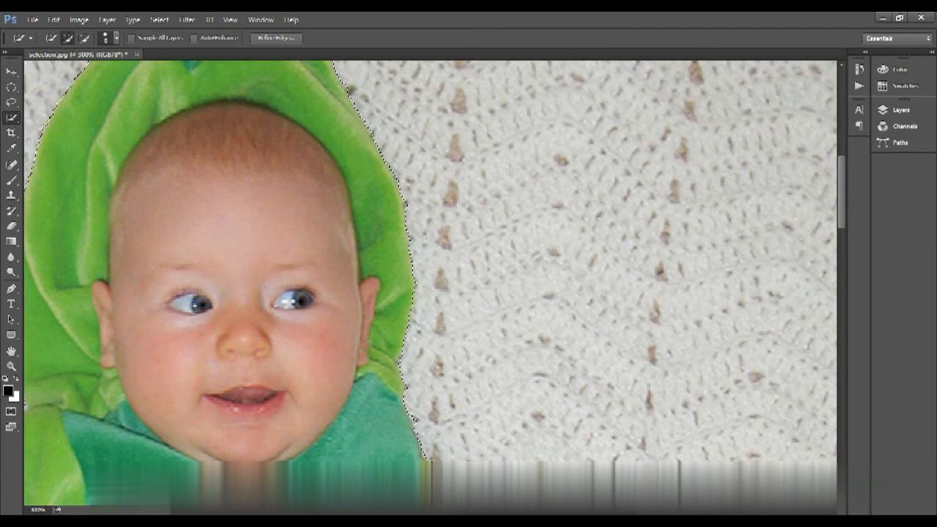
scroll(840, 200, "down", 2)
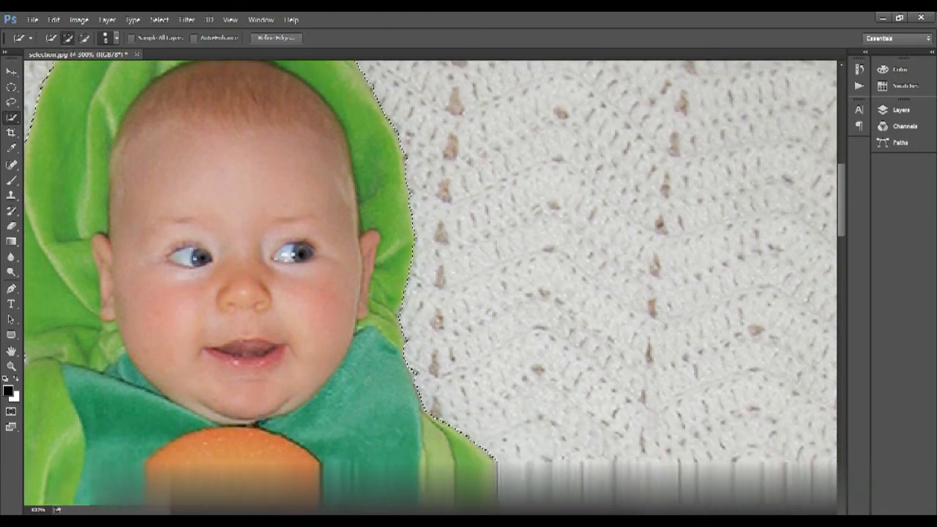
scroll(841, 200, "down", 3)
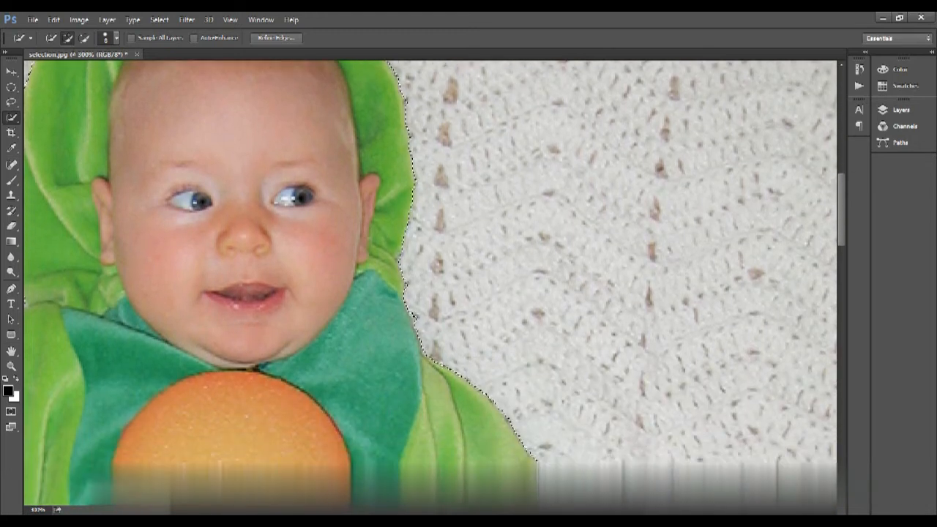
scroll(841, 200, "down", 3)
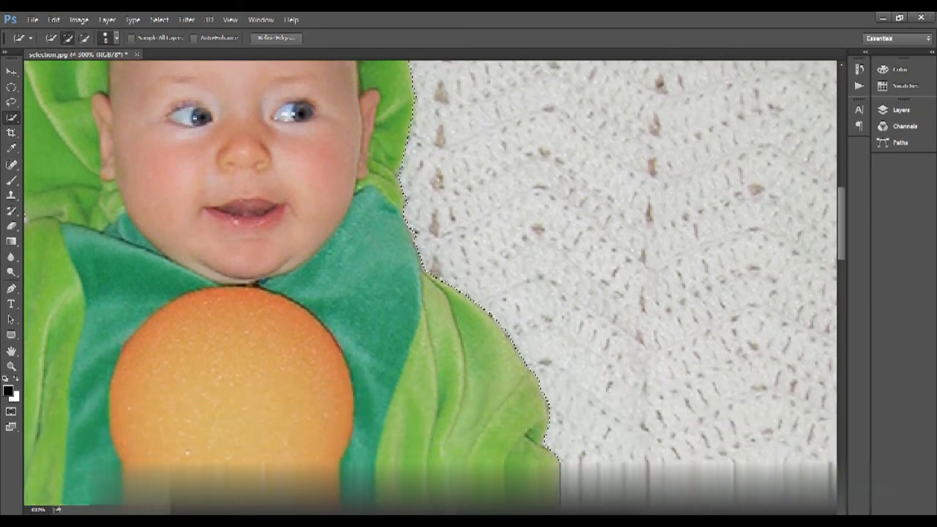
scroll(840, 200, "down", 2)
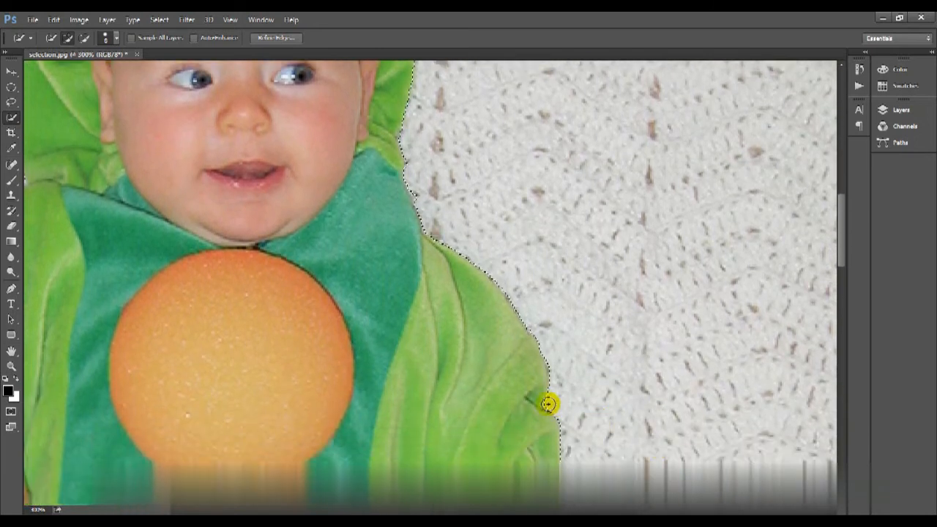
left_click_drag(463, 383, 539, 237)
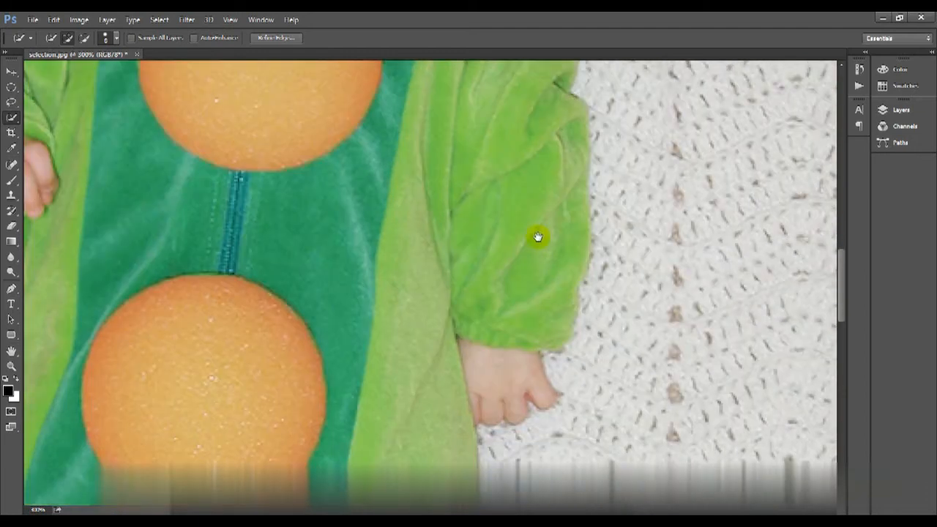
left_click_drag(569, 432, 553, 356)
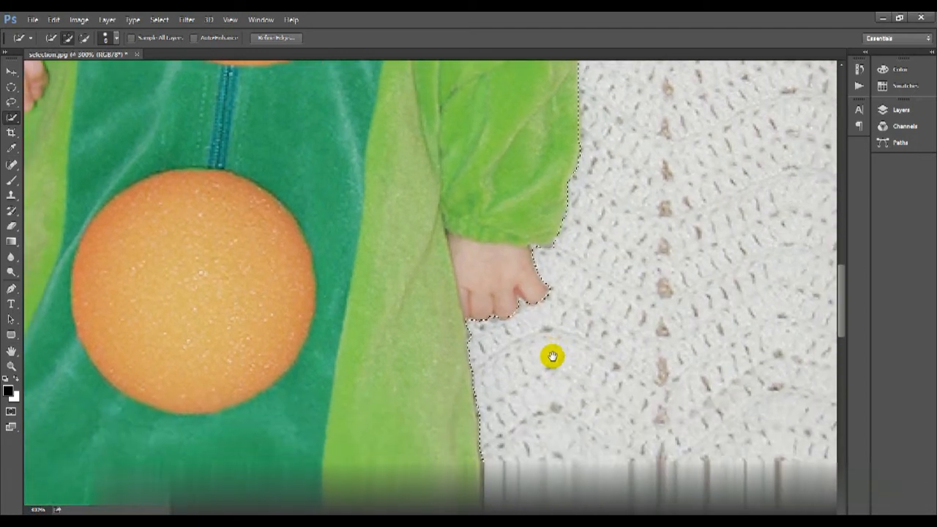
left_click_drag(546, 389, 574, 359)
left_click_drag(515, 413, 489, 314)
left_click_drag(544, 383, 613, 194)
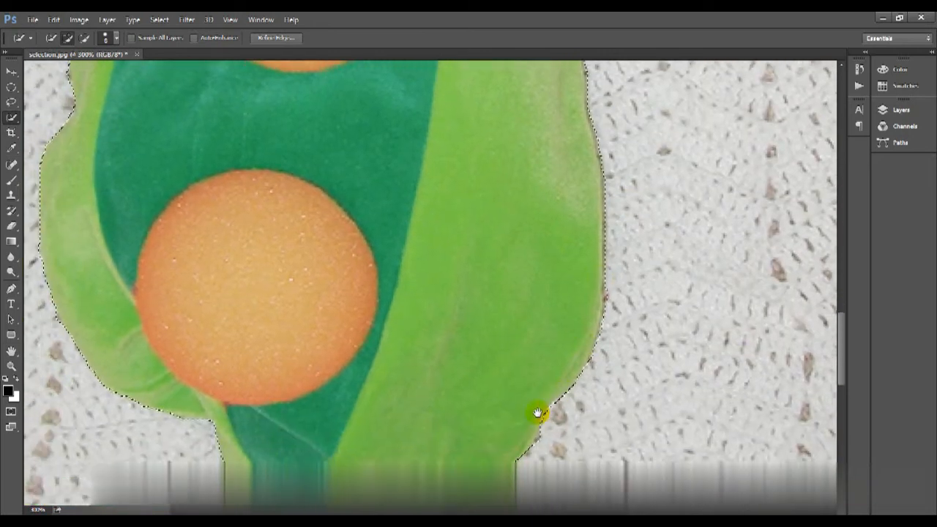
left_click_drag(582, 409, 639, 350)
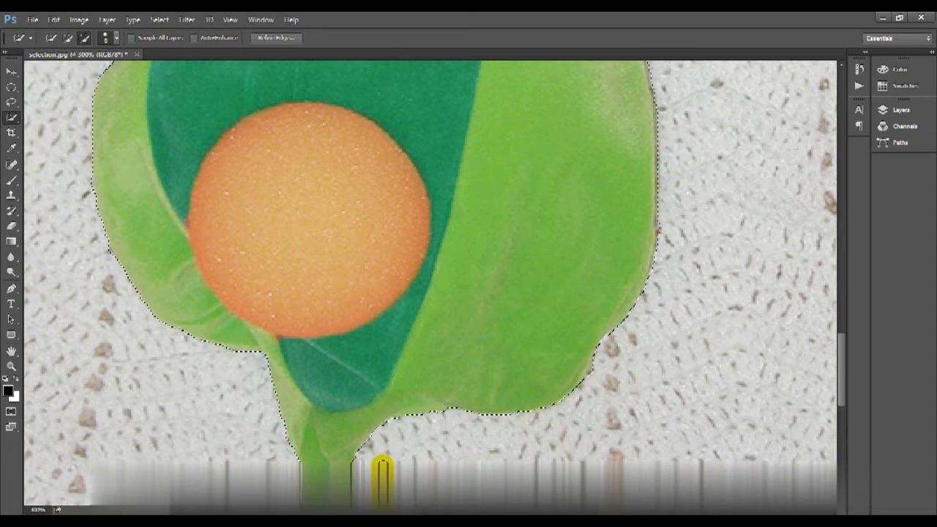
Subtract the stray bit of background beside the dark green tip of the hood from the selection
left_click_drag(364, 348, 462, 416)
left_click_drag(391, 210, 416, 395)
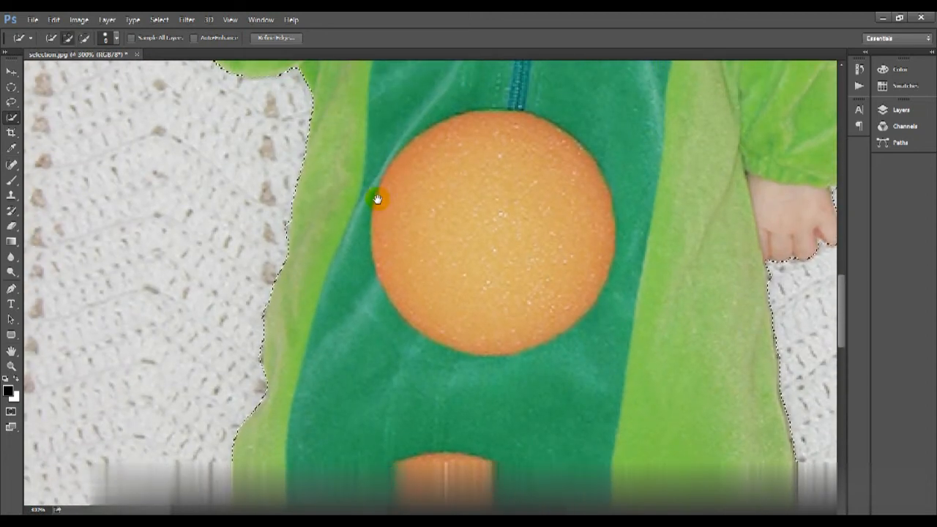
left_click_drag(377, 199, 405, 287)
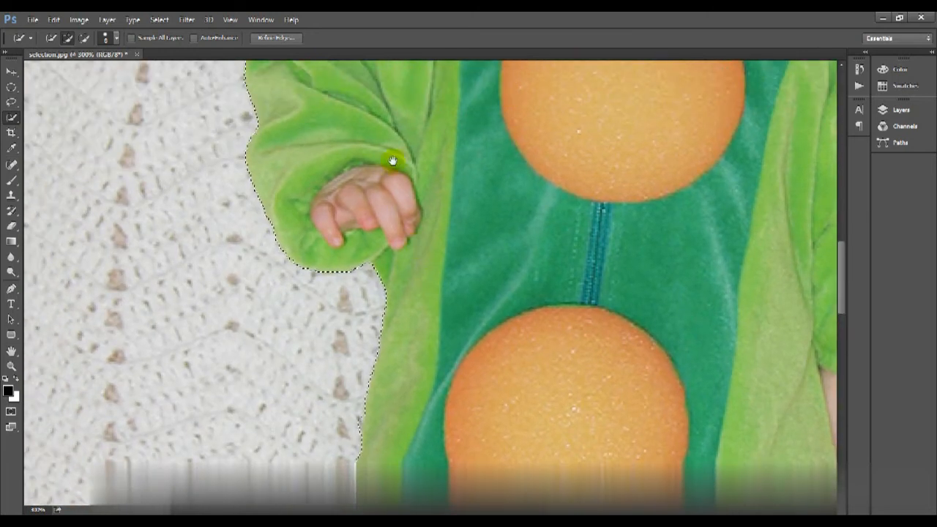
left_click_drag(391, 157, 389, 288)
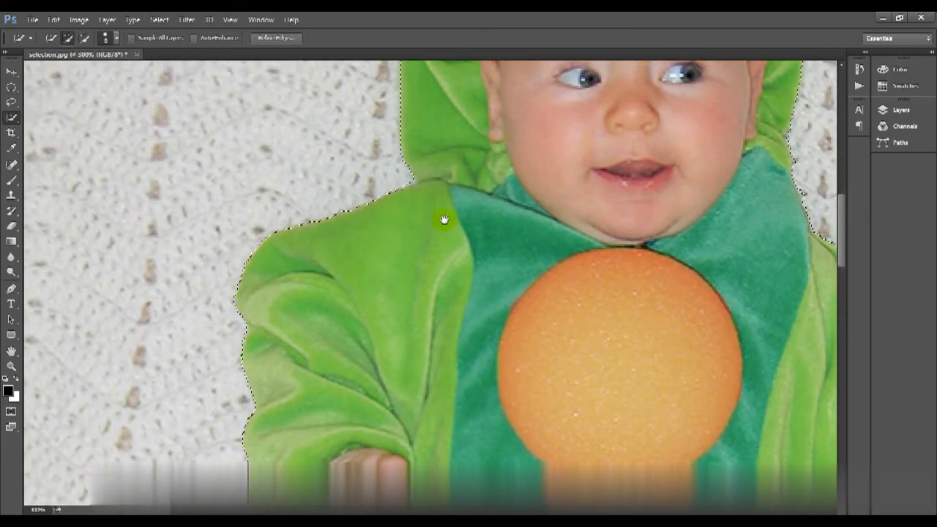
left_click_drag(444, 215, 435, 261)
left_click_drag(444, 188, 473, 297)
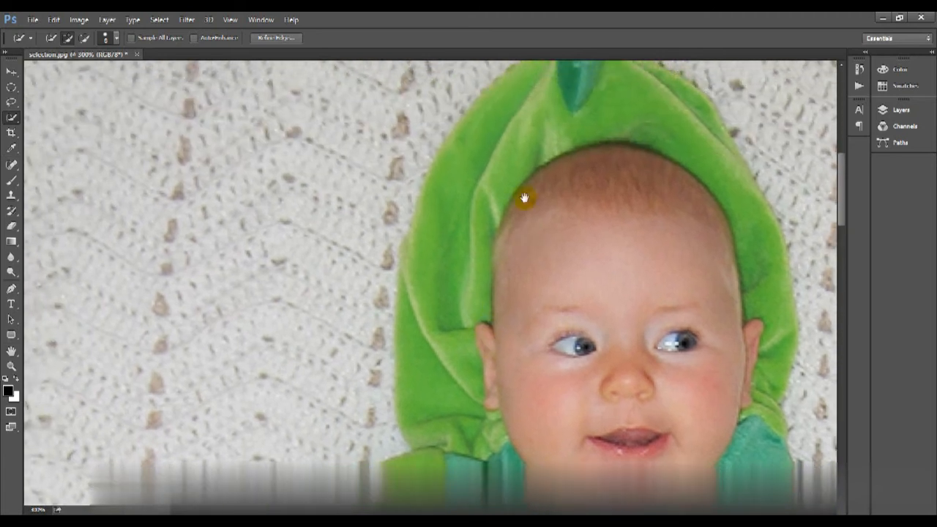
left_click_drag(524, 197, 450, 266)
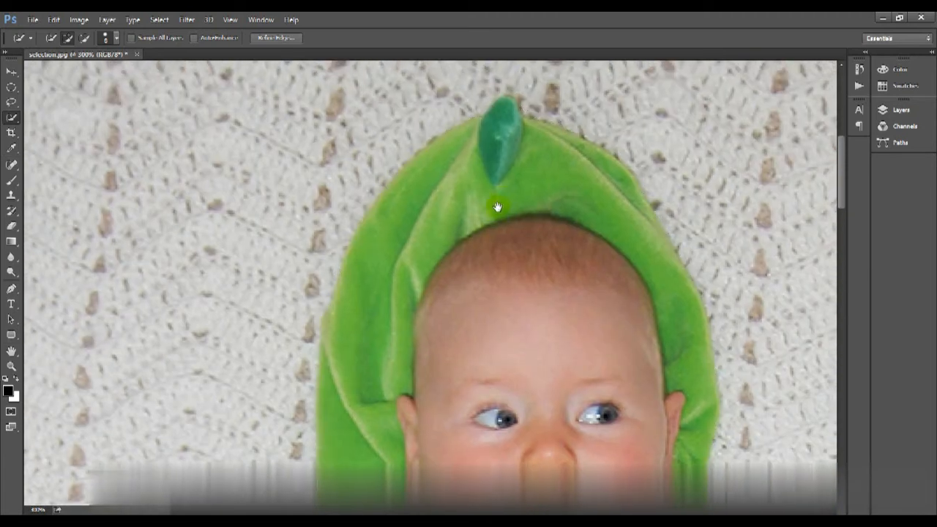
left_click_drag(496, 203, 484, 226)
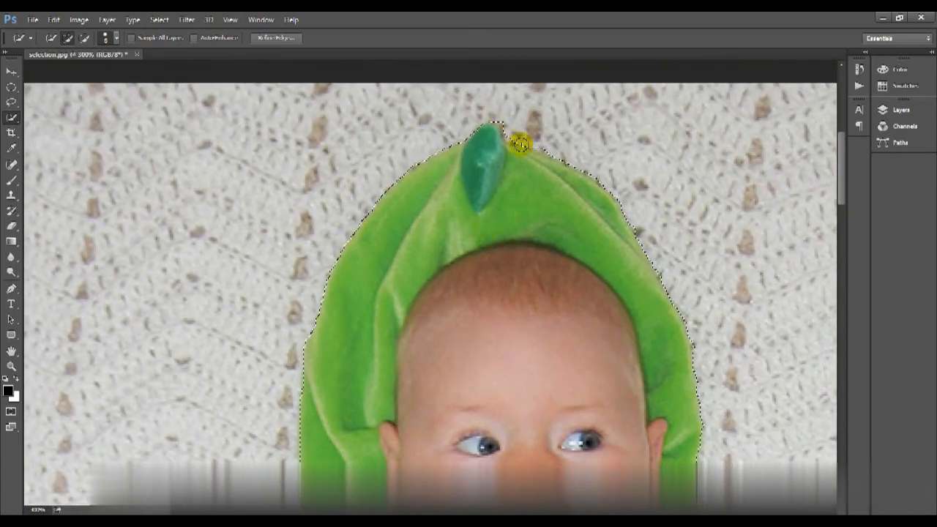
key("alt")
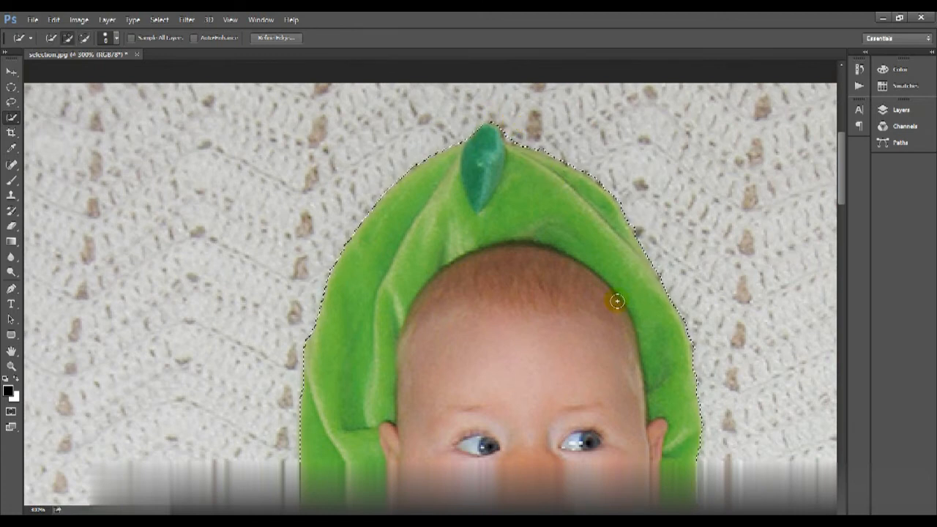
Open Refine Edge for the baby selection and set its view mode to On White
key("ctrl+0")
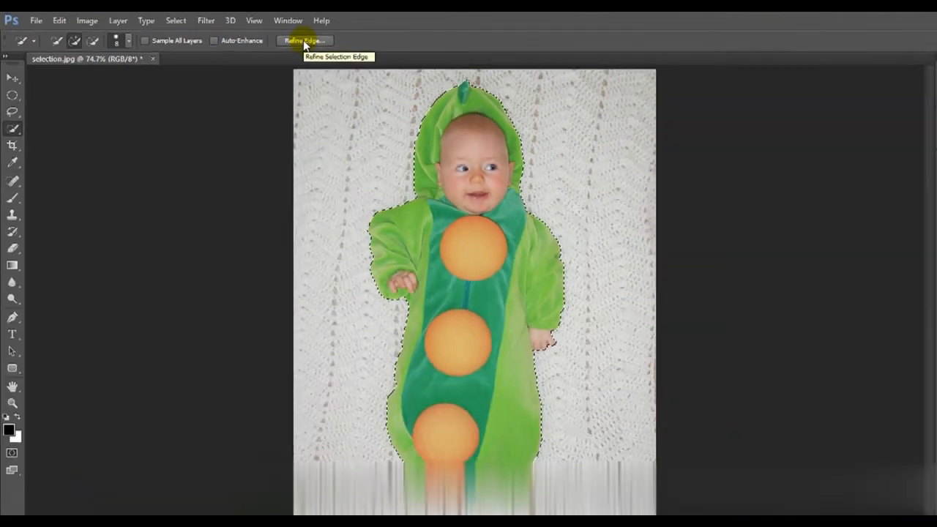
left_click(696, 79)
left_click_drag(705, 63, 696, 68)
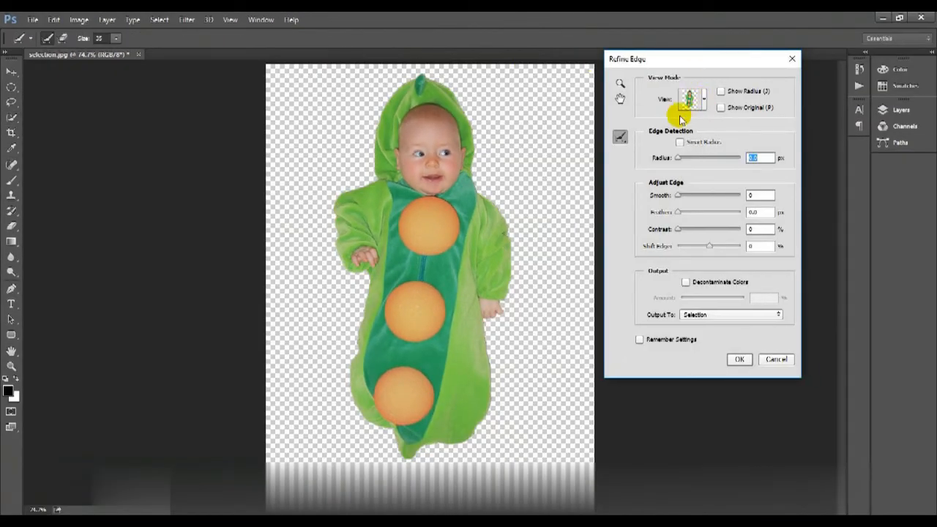
left_click(706, 102)
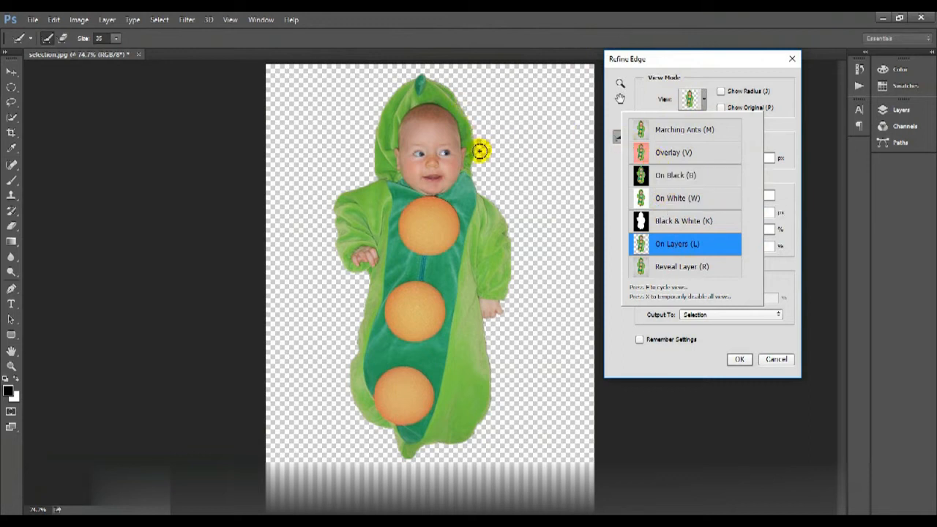
left_click(664, 200)
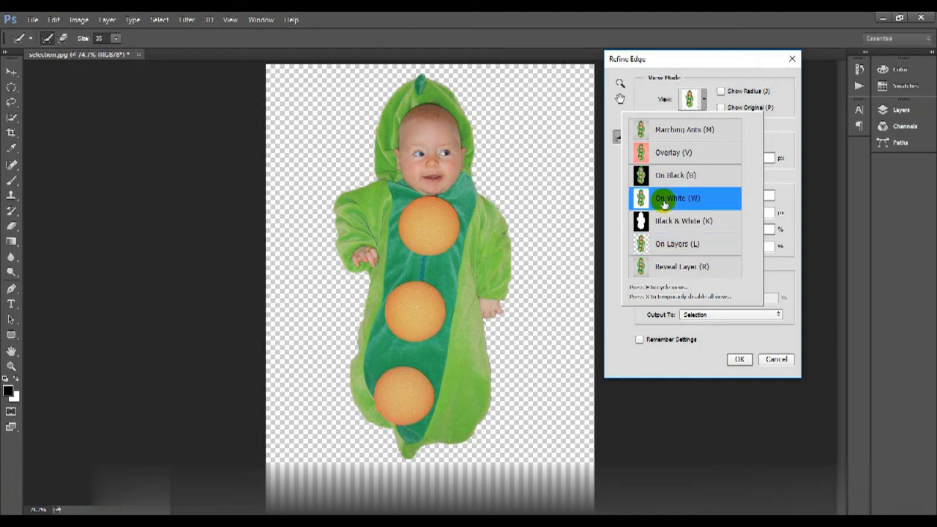
left_click(695, 67)
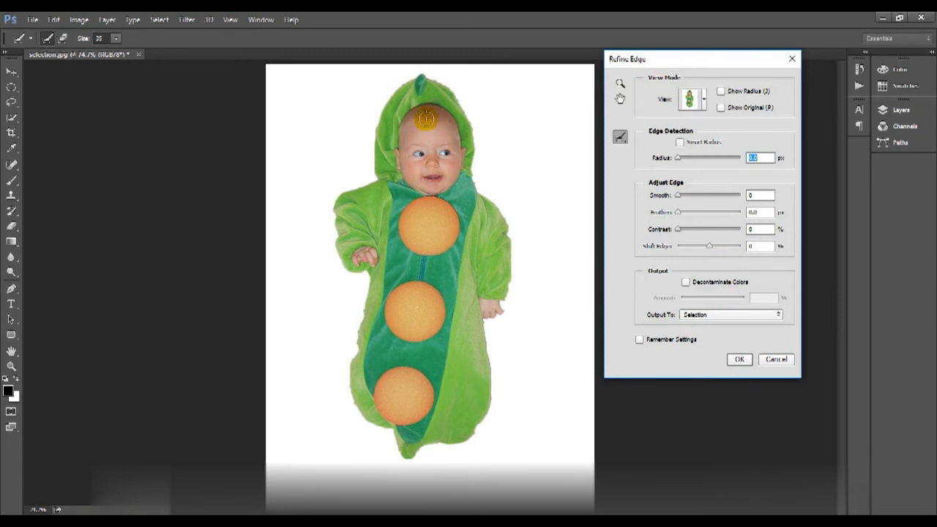
mouse_move(439, 94)
left_mouse_down()
mouse_move(462, 134)
mouse_move(448, 155)
mouse_move(465, 170)
mouse_move(446, 176)
mouse_move(467, 185)
left_mouse_up()
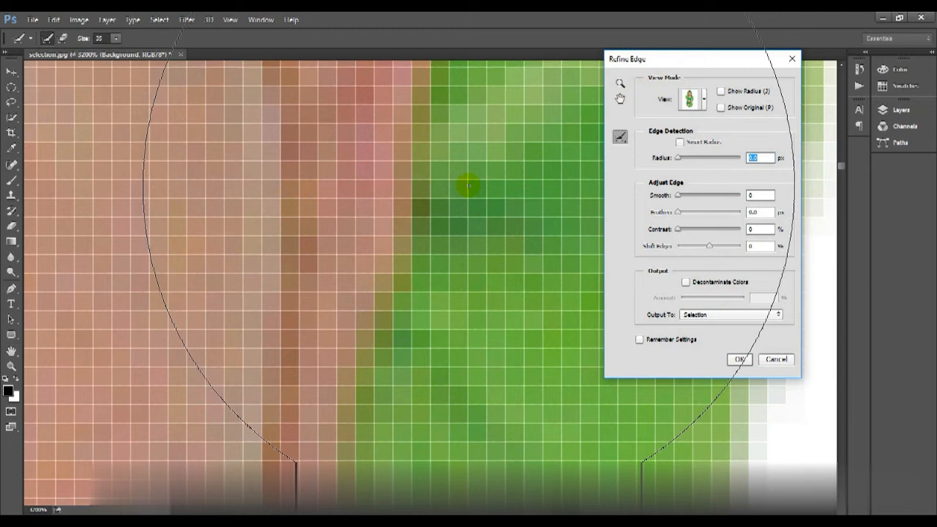
left_click(490, 209, "alt")
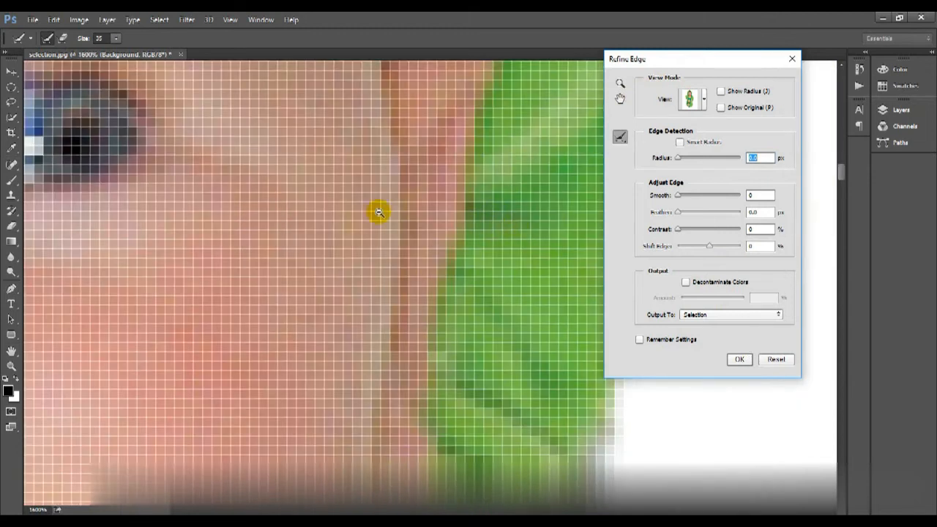
left_click(362, 209, "alt")
left_click(304, 206, "alt")
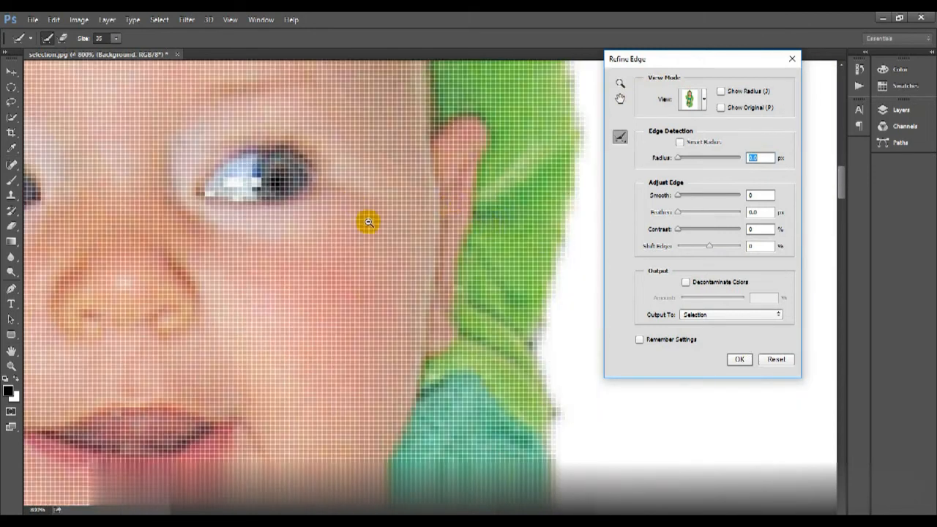
left_click(338, 218, "alt")
left_click(435, 225, "alt")
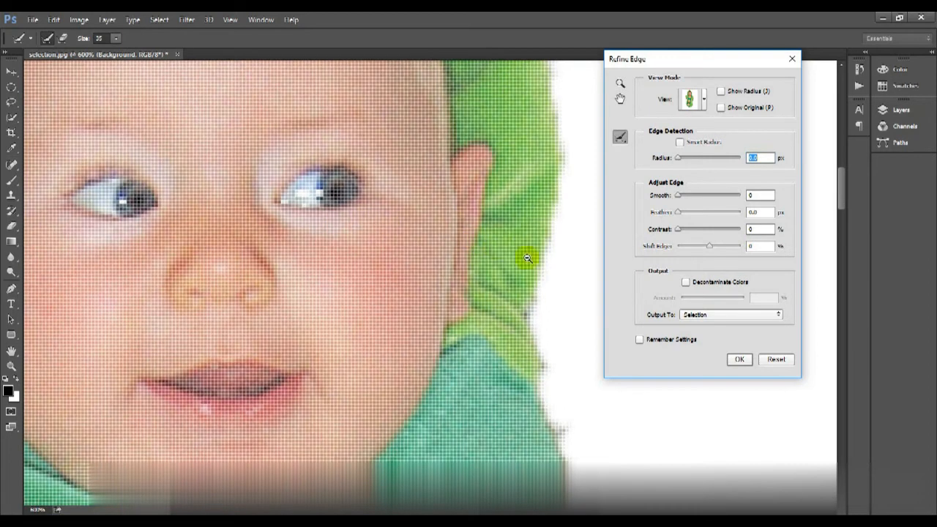
left_click(351, 254, "alt")
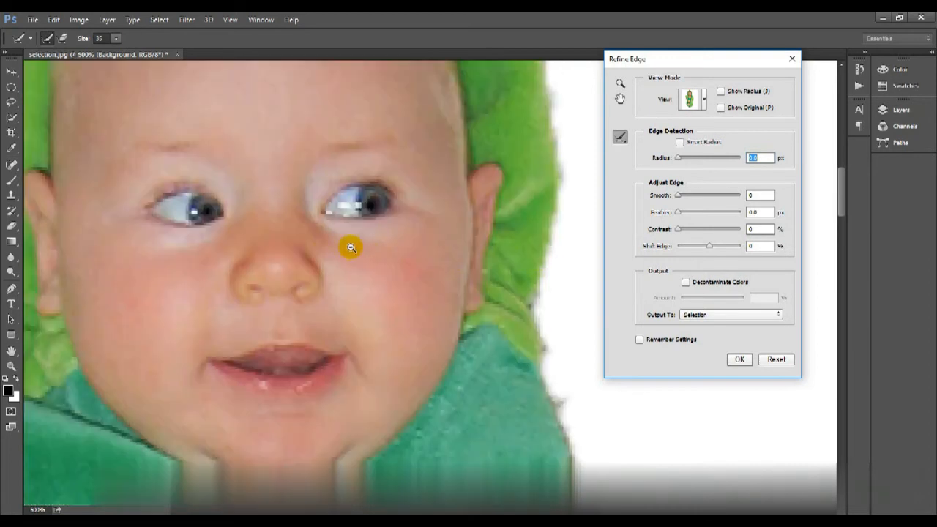
left_click(350, 246, "alt")
left_click(456, 267, "alt")
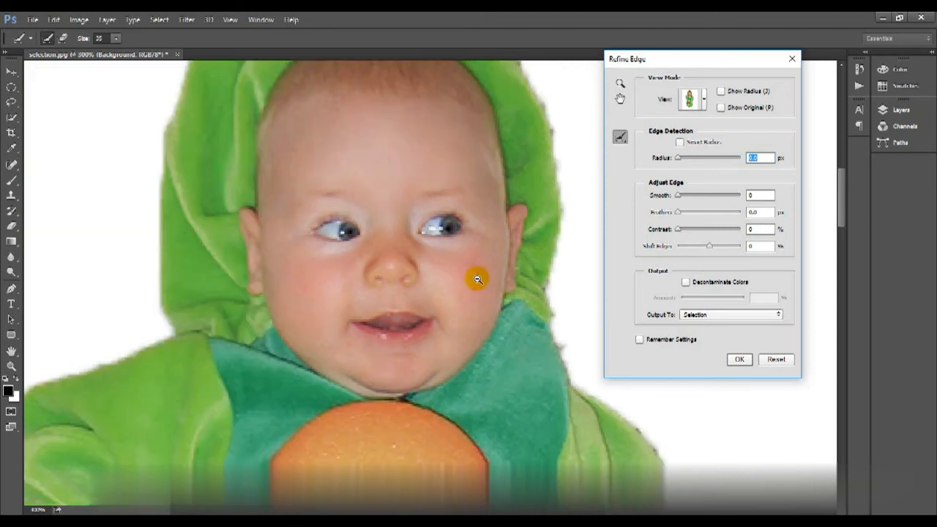
left_click(461, 280, "alt")
left_click(428, 277, "alt")
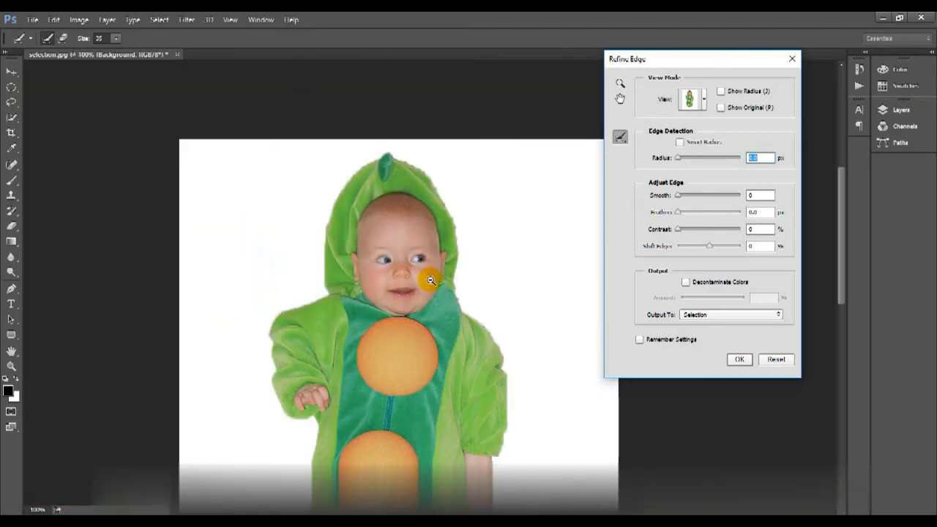
left_click(413, 284, "alt")
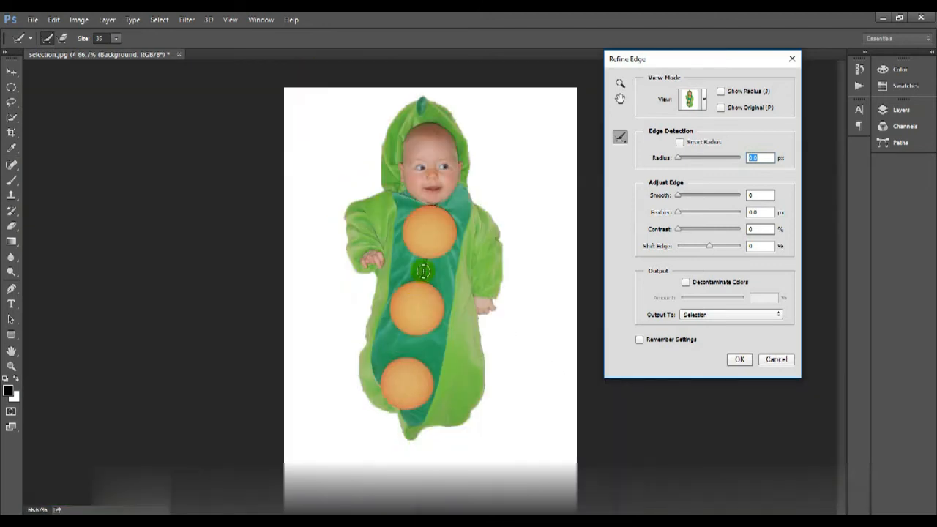
Enable Smart Radius in the edge detection settings while viewing the baby's head and hood at 200%
left_click(426, 236, "ctrl")
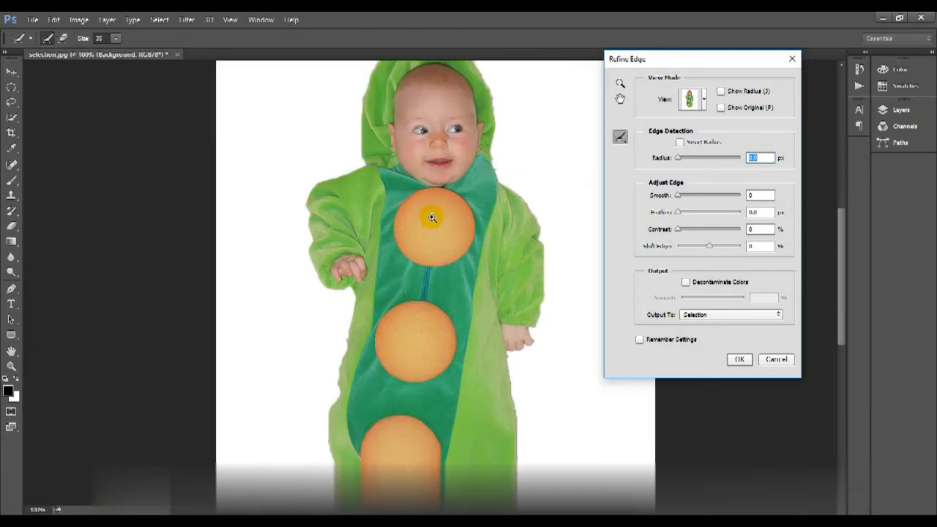
left_click(434, 184, "ctrl")
left_click_drag(443, 140, 428, 233)
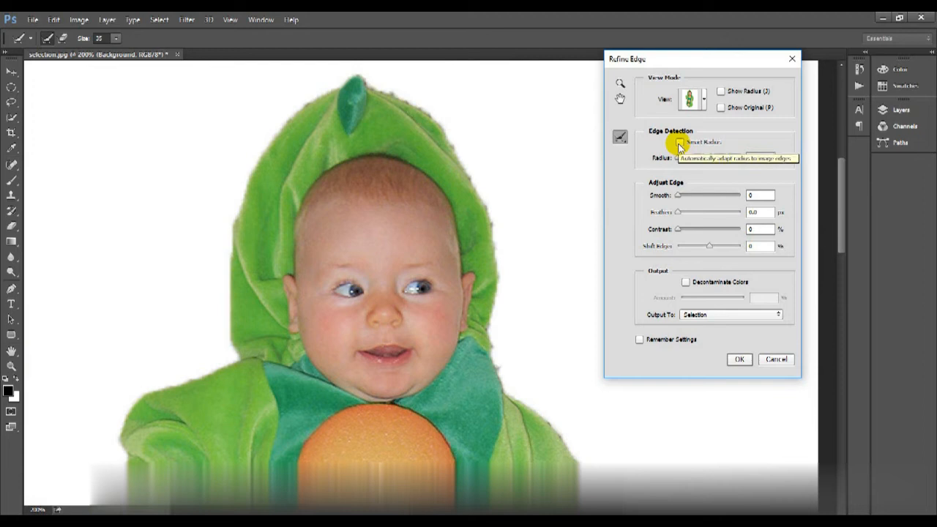
left_click(679, 143)
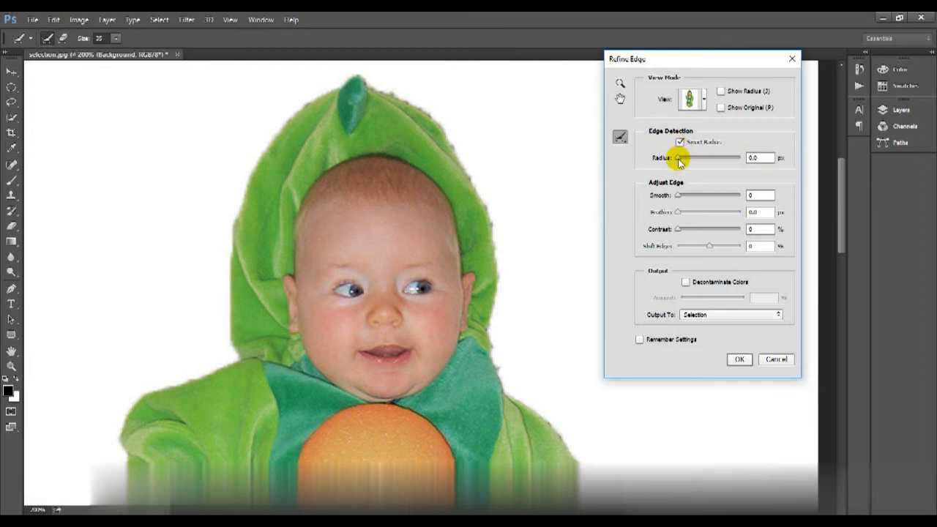
Set the edge detection radius to 3 px for the baby selection and apply the refinement
left_click_drag(679, 158, 683, 158)
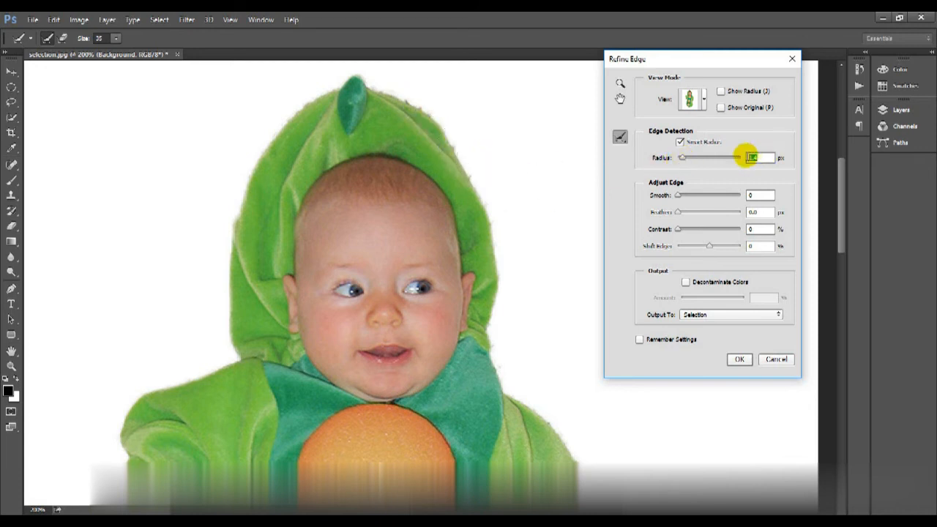
type("3")
key("Return")
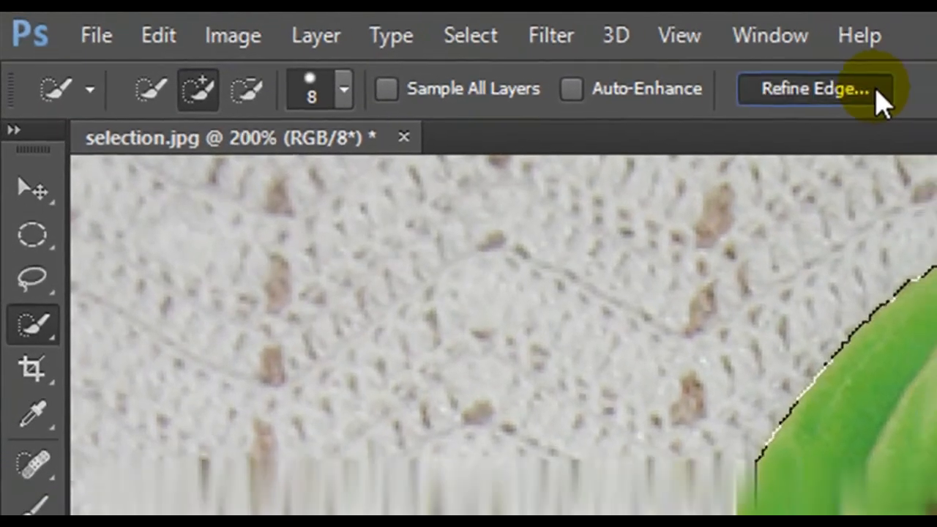
Reopen Refine Edge for the baby selection, enable Smart Radius and set the radius to 2 px
left_click(879, 99)
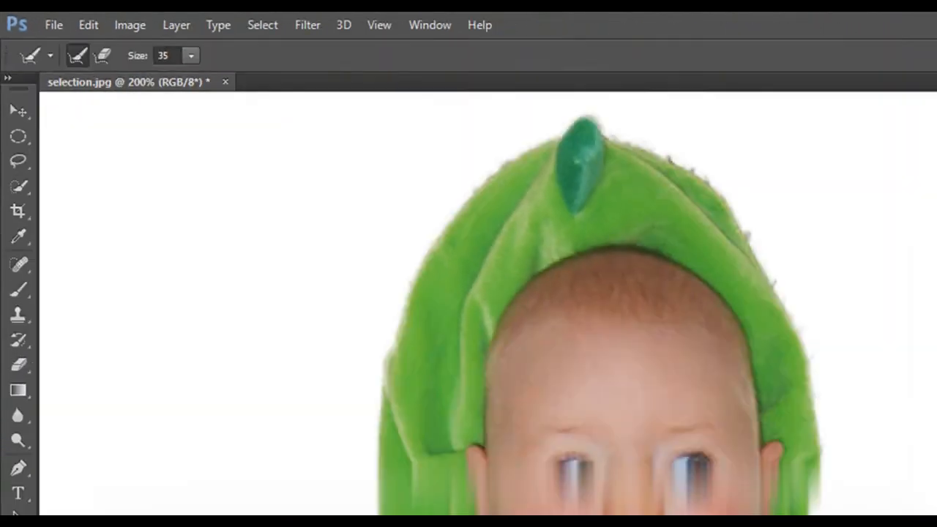
left_click_drag(711, 63, 696, 44)
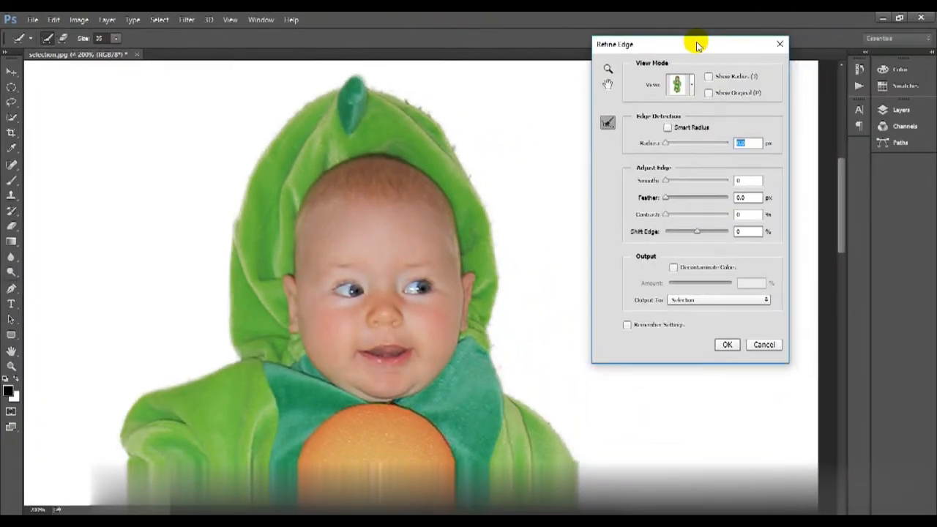
left_click_drag(667, 144, 674, 146)
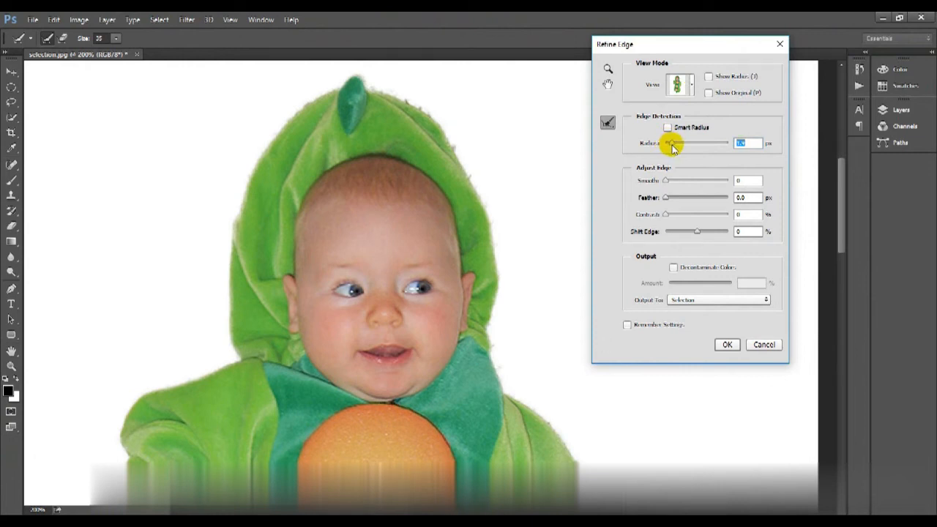
left_click(668, 128)
left_click_drag(674, 146, 678, 149)
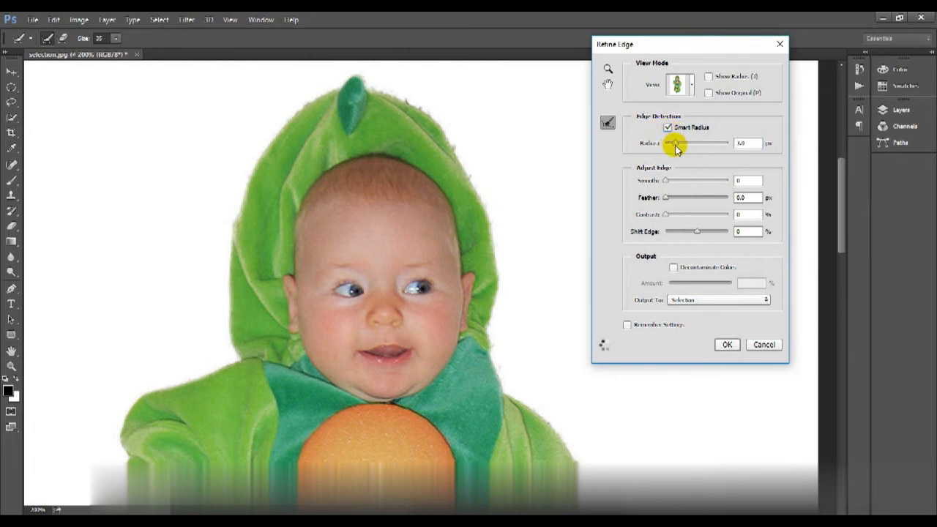
double_click(755, 144)
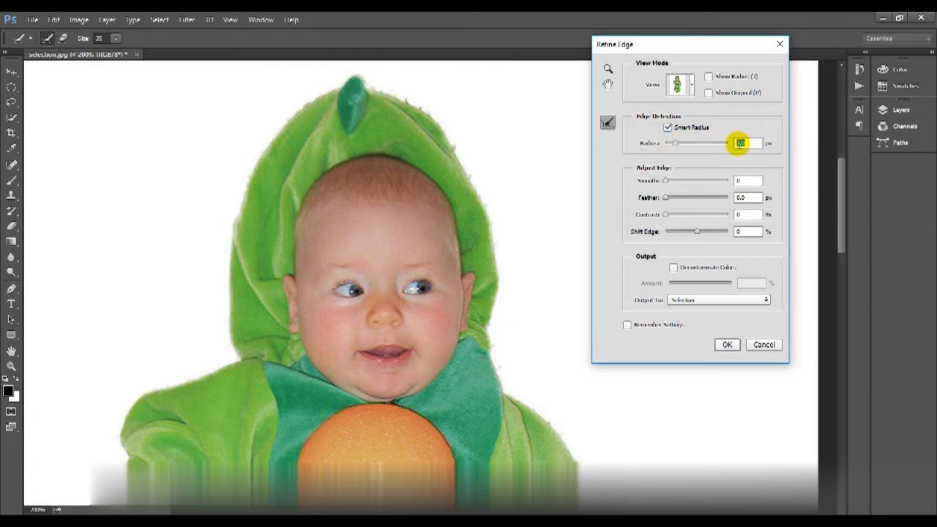
type("1")
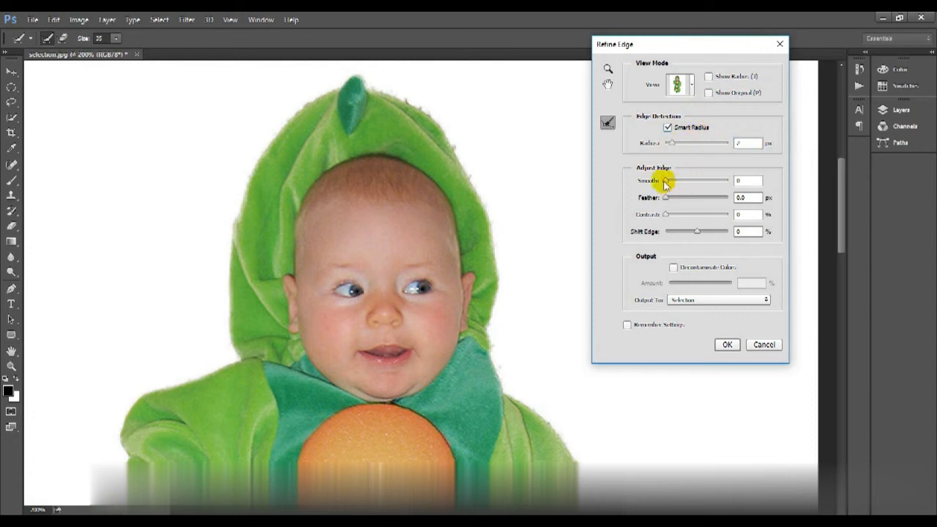
Adjust the selection edge with Smooth 9, Feather 0.5 px and Contrast 45%
left_click_drag(688, 50, 669, 47)
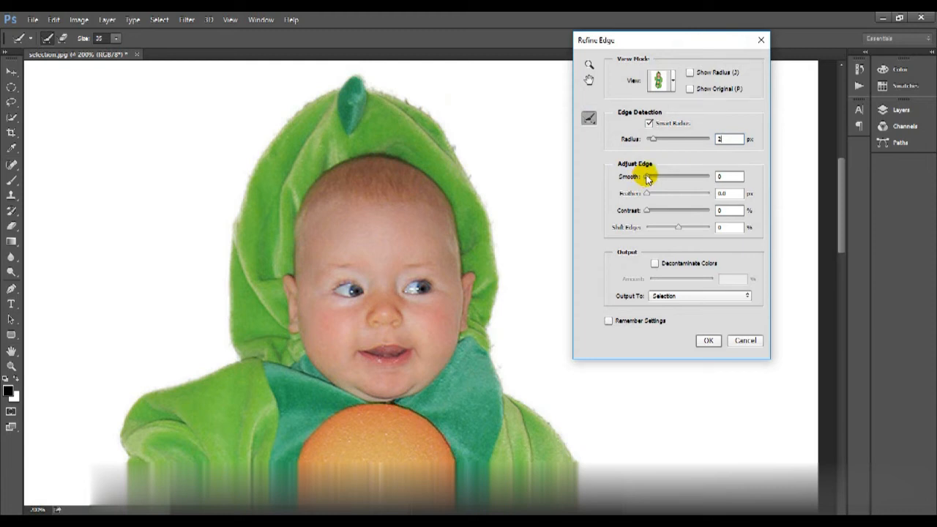
key("Tab")
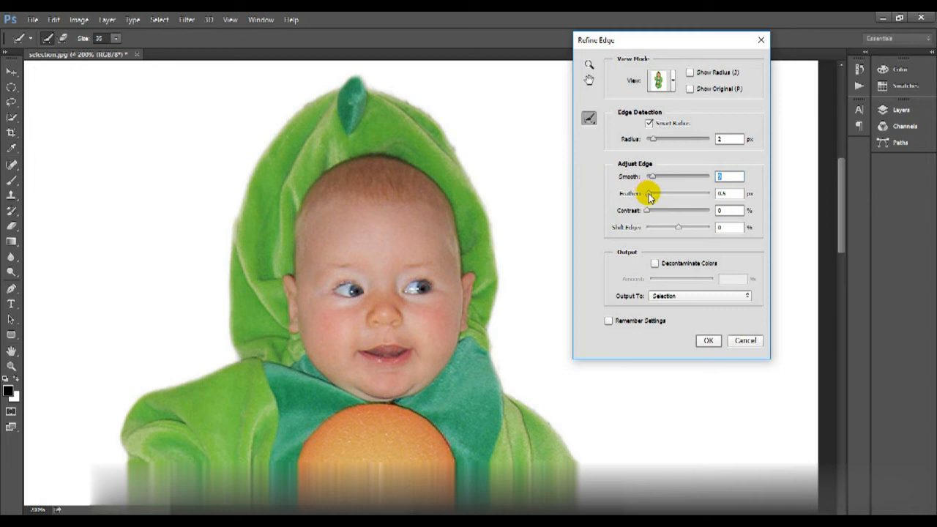
key("Tab")
left_click_drag(647, 214, 676, 214)
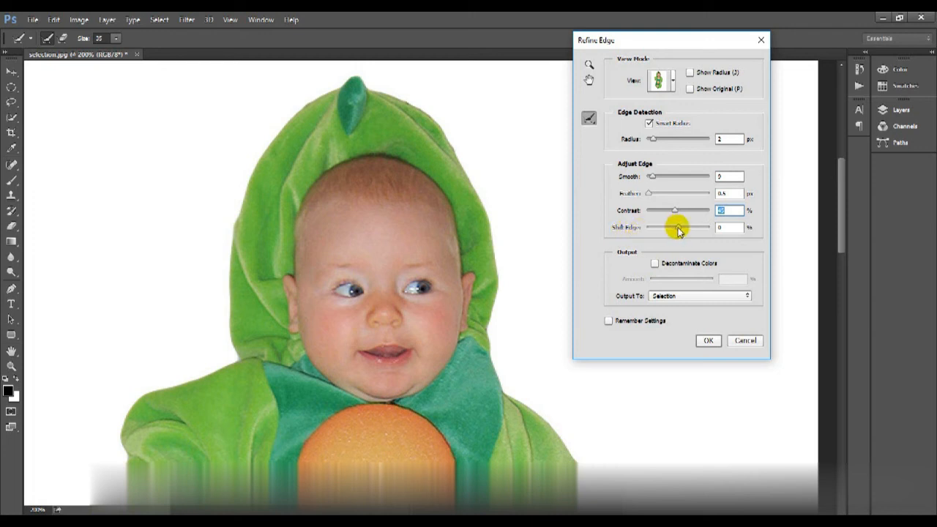
Set Shift Edge to -31%, increase the edge contrast further and apply the refinement as a selection
left_click_drag(678, 231, 689, 232)
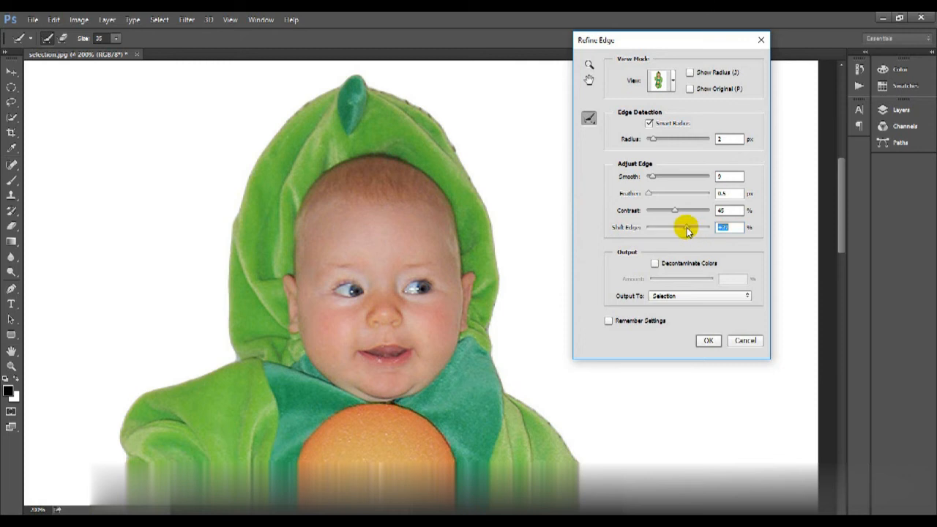
left_click_drag(688, 232, 675, 231)
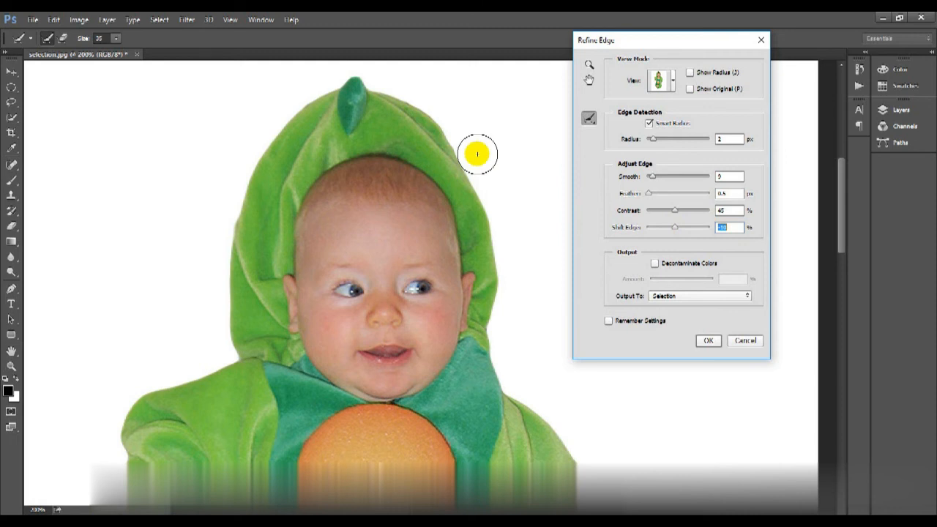
left_click_drag(673, 233, 668, 232)
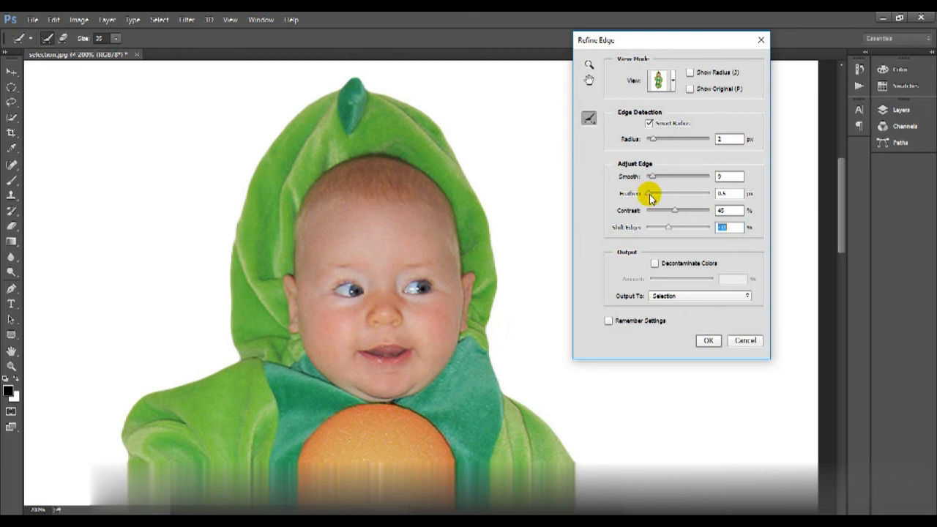
left_click_drag(674, 213, 683, 212)
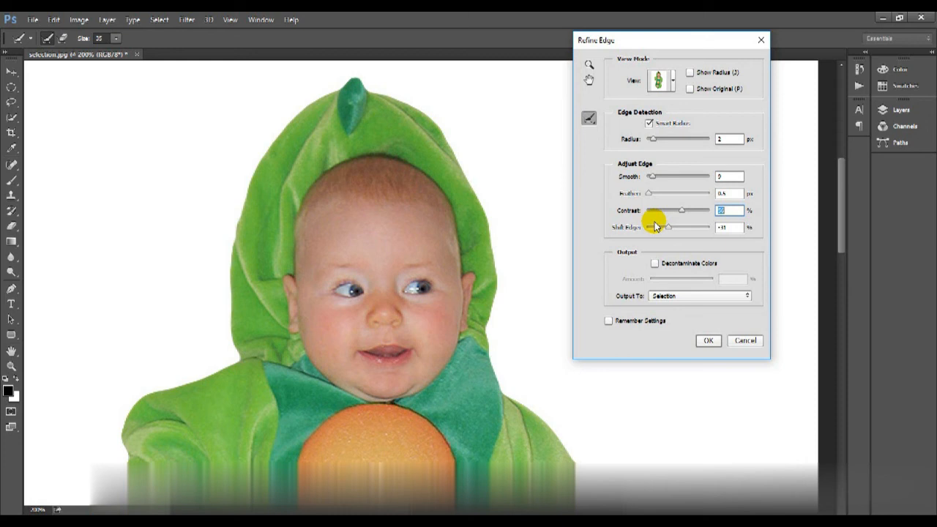
left_click(707, 342)
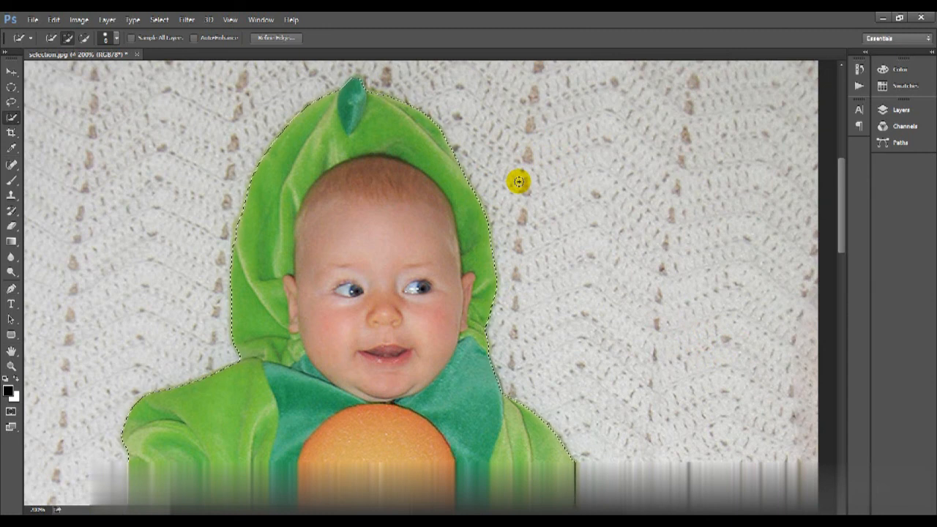
Fit the whole image on screen and invert the selection to cover the knitted backdrop around the baby
key("ctrl+0")
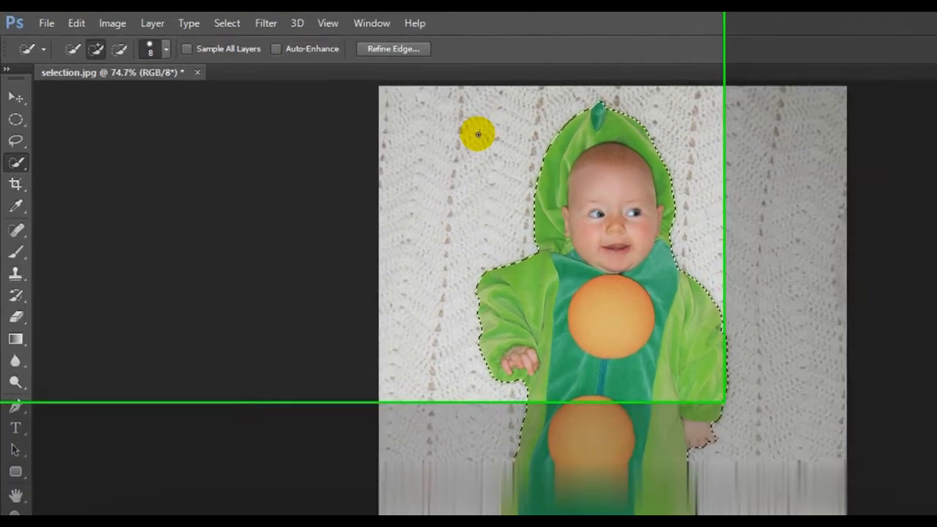
left_click(227, 22)
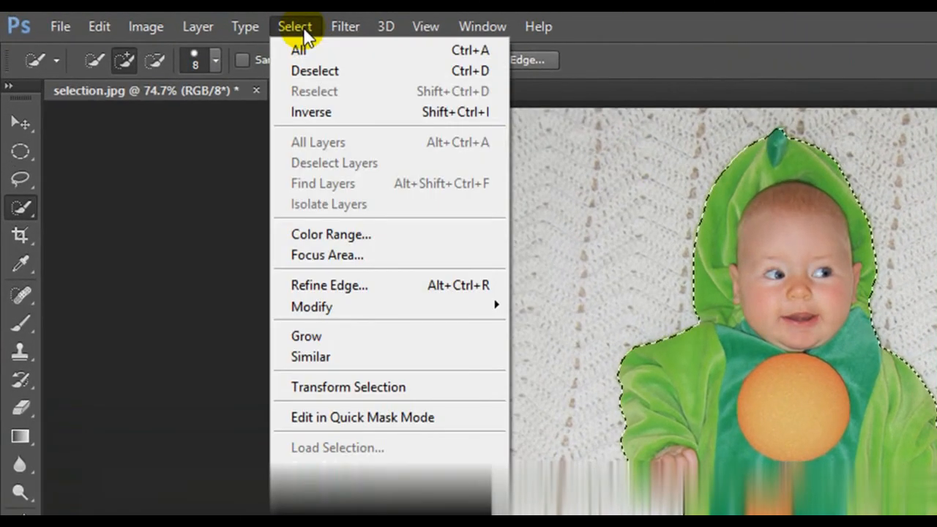
left_click(300, 113)
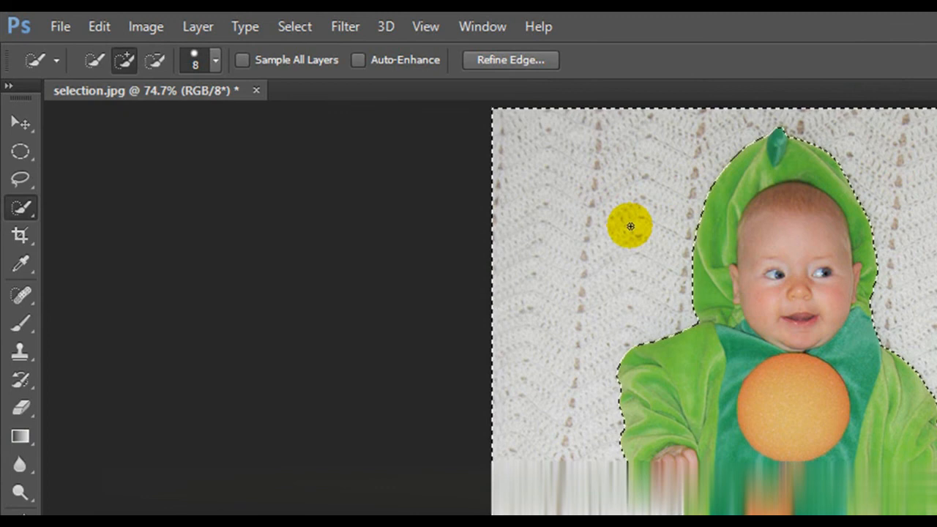
Fill the selected backdrop with the Background Color in Normal mode at 100% opacity, and deselect
left_click(100, 23)
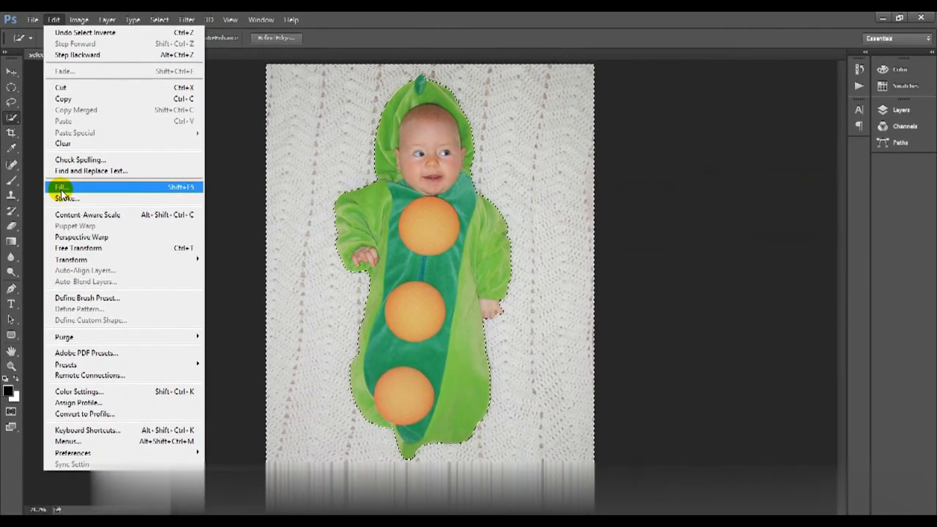
left_click(68, 211)
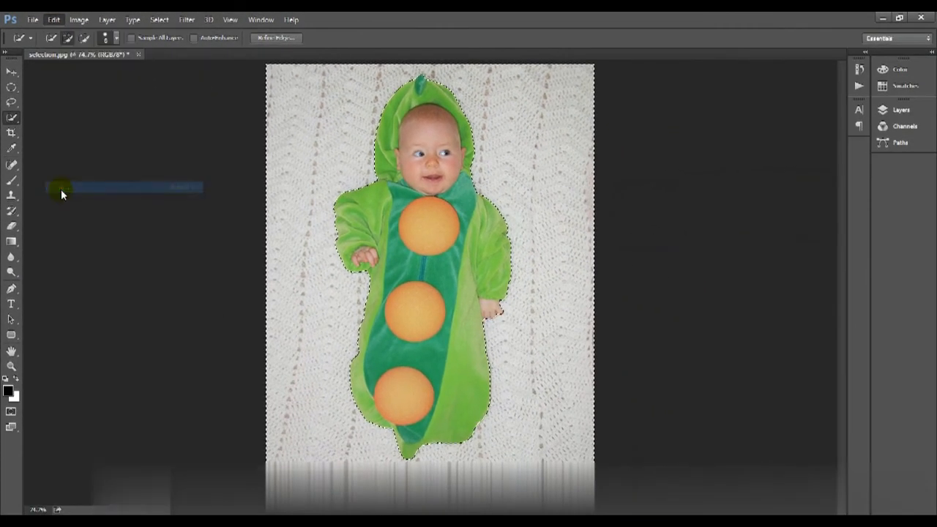
left_click_drag(401, 140, 570, 114)
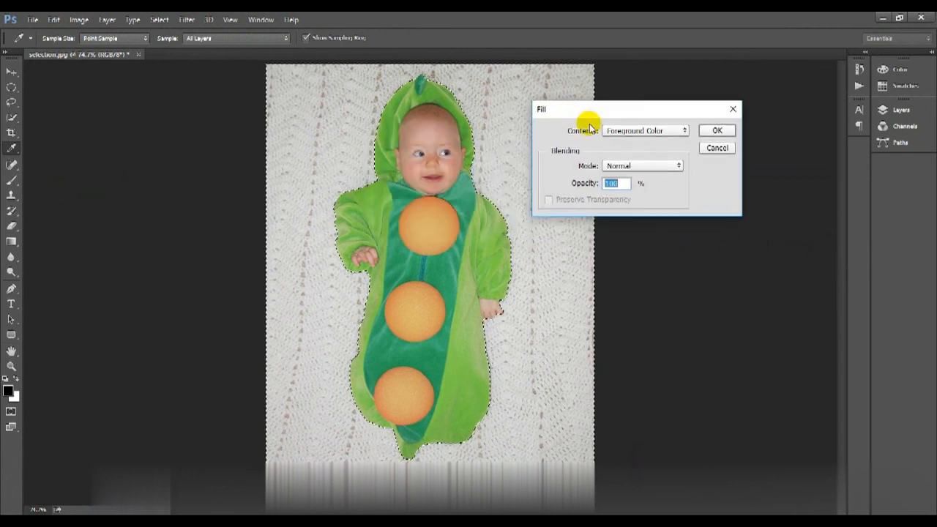
left_click(629, 132)
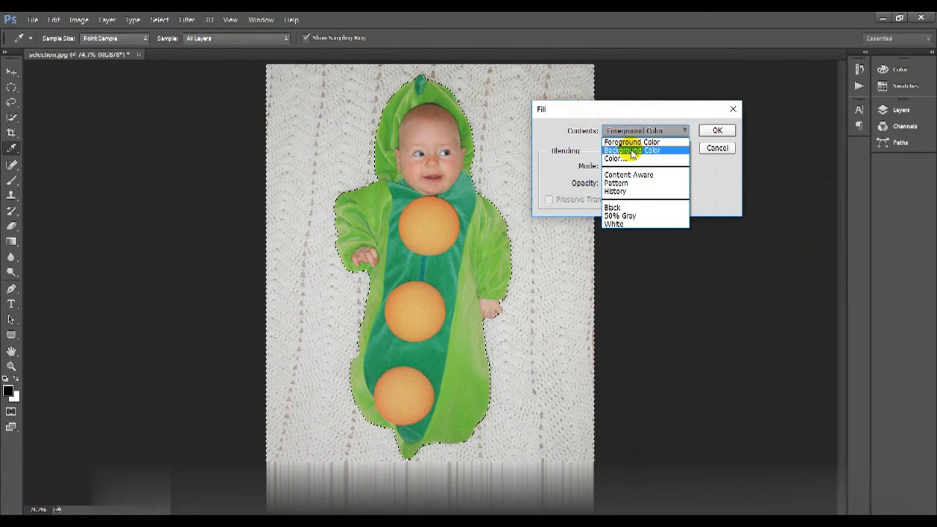
left_click(632, 152)
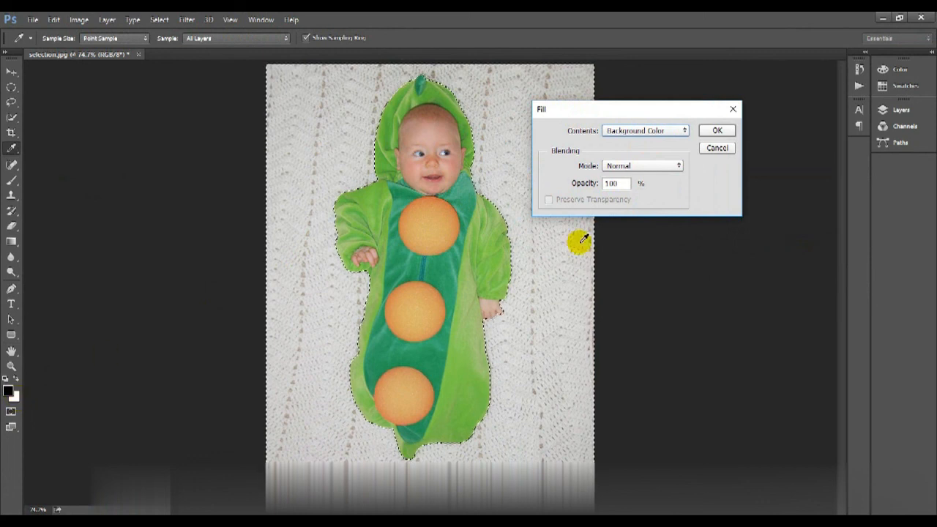
left_click(717, 130)
key("w")
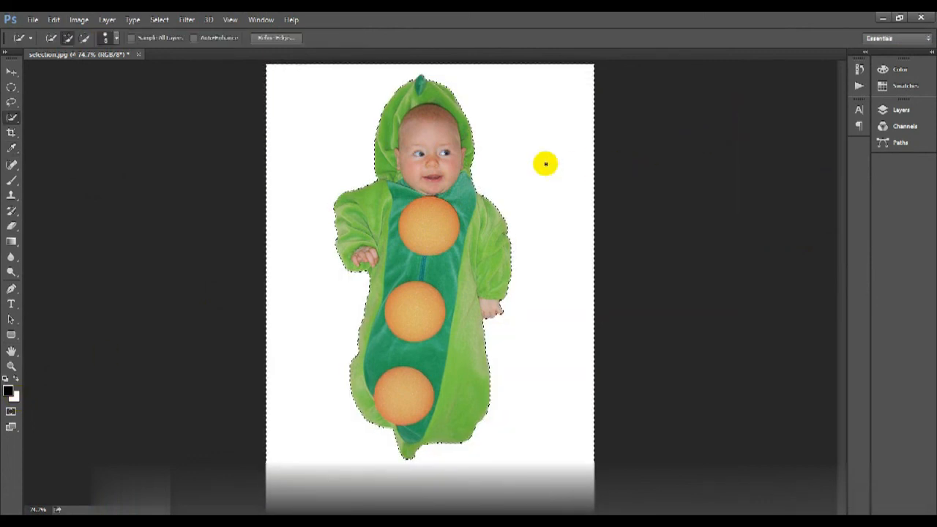
key("ctrl+d")
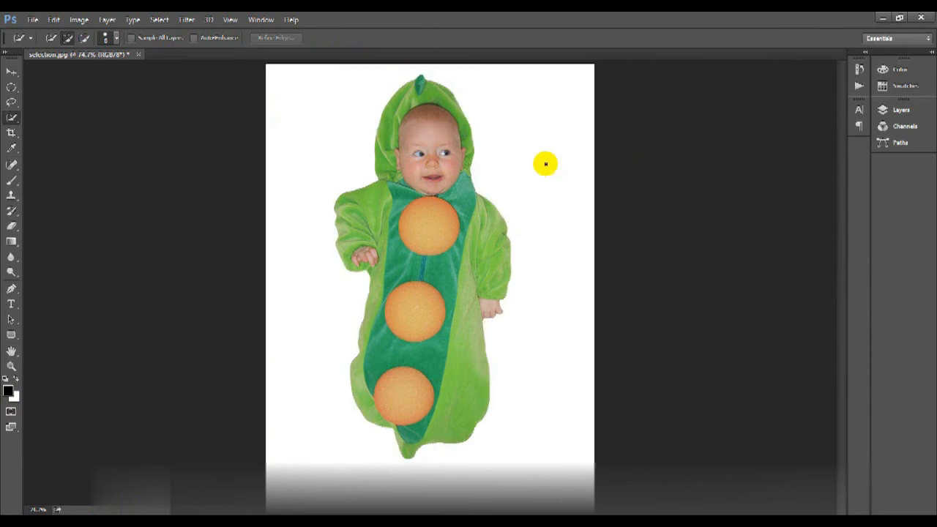